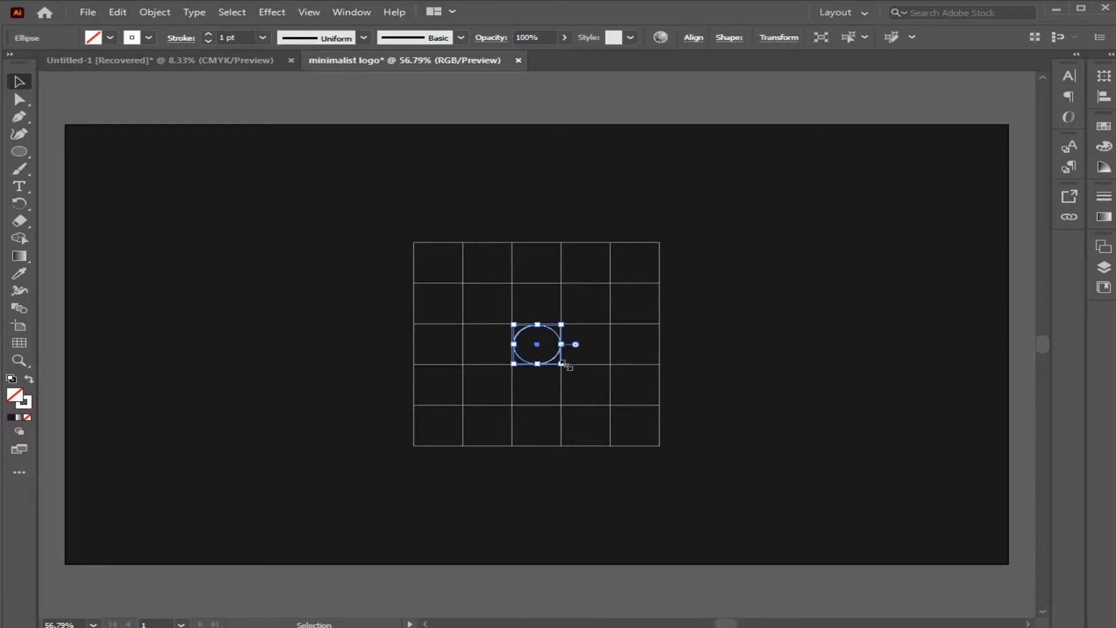
Scale copies of the centre circle from its centre into concentric circles spanning three and five grid cells.
left_click(562, 366)
left_click_drag(561, 365, 660, 448)
left_click(561, 365)
left_click(362, 251)
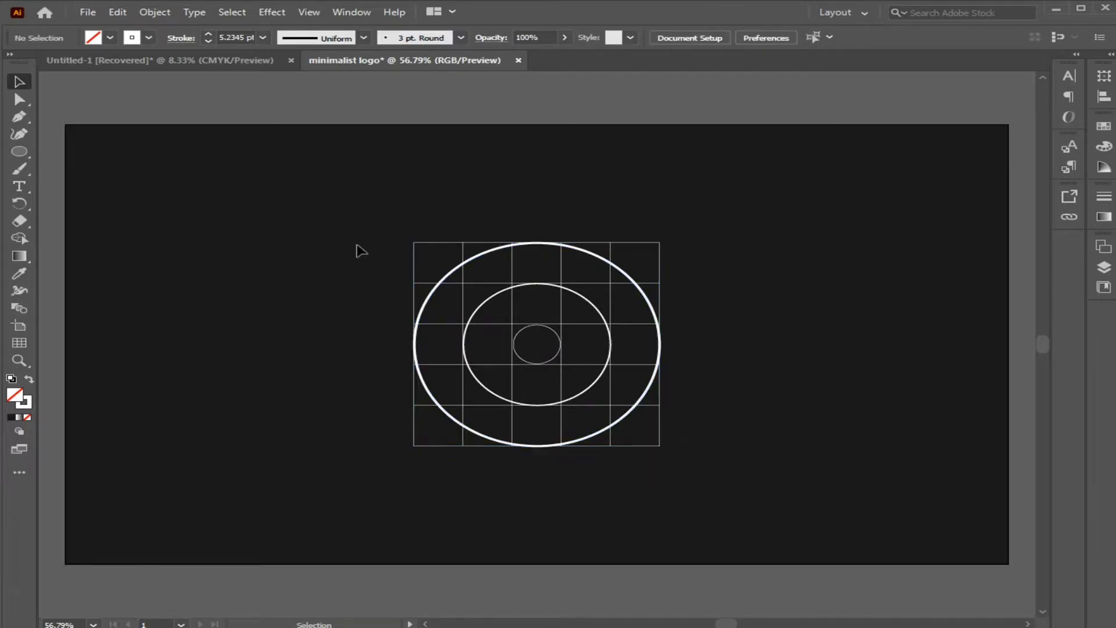
Set the stroke weight of the outer and middle circles to 1 pt.
left_click(451, 270)
left_click(262, 37)
left_click(285, 102)
left_click(406, 216)
left_click(495, 299)
left_click(263, 37)
left_click(295, 98)
left_click(304, 157)
Fine-tune the edges of the two larger circles so that they meet the surrounding grid lines.
key("ctrl+1")
key("ctrl+equal")
key("ctrl+equal")
key("ctrl+equal")
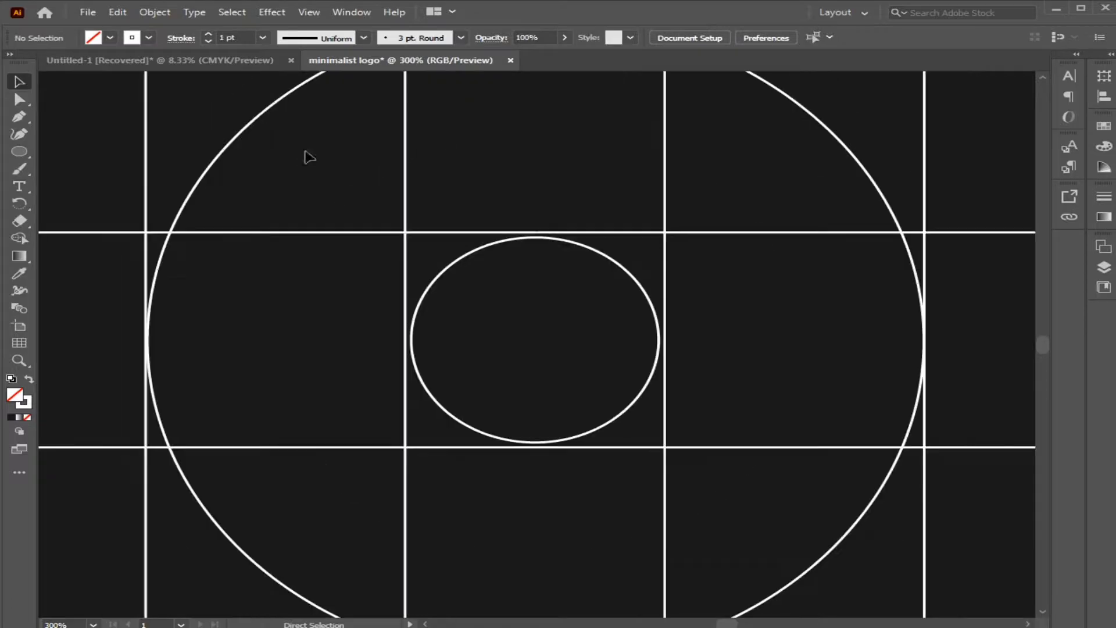
left_click_drag(57, 301, 349, 318)
left_click(210, 198)
left_click_drag(178, 361, 177, 363)
left_click(224, 384)
mouse_move(504, 261)
left_mouse_down()
mouse_move(360, 414)
mouse_move(308, 511)
left_mouse_up()
left_click_drag(482, 174, 348, 326)
left_click(540, 261)
left_click_drag(485, 260, 484, 258)
left_click(530, 210)
left_click_drag(636, 332, 261, 182)
left_click_drag(634, 429, 530, 140)
left_click_drag(613, 403, 812, 36)
left_click_drag(569, 405, 773, 285)
left_click_drag(550, 332, 604, 465)
left_click(569, 318)
left_click_drag(469, 330, 475, 333)
left_click(478, 354)
key("ctrl+z")
left_click_drag(491, 268, 516, 460)
left_click(516, 395)
left_click_drag(568, 274, 551, 360)
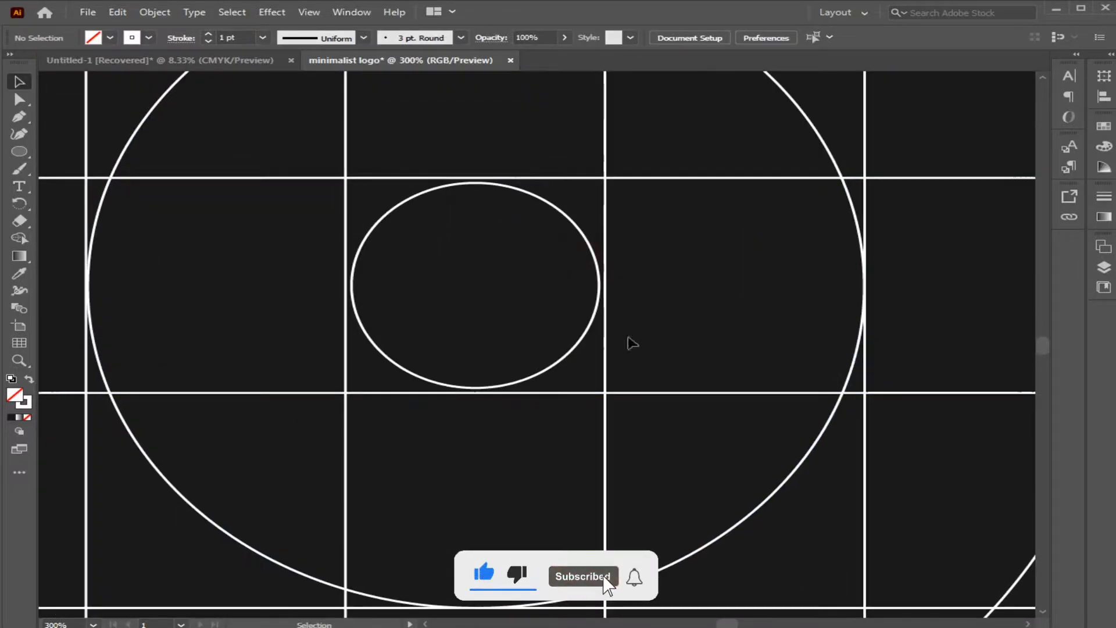
Enlarge the innermost circle until it touches all four sides of the centre grid cell.
left_click(558, 366)
key("ctrl+equal")
key("ctrl+equal")
key("ctrl+equal")
left_click_drag(205, 344, 192, 345)
mouse_move(867, 345)
left_mouse_down()
mouse_move(897, 342)
mouse_move(882, 345)
left_mouse_up()
left_click_drag(940, 319, 934, 494)
left_click_drag(531, 276, 533, 265)
left_click_drag(587, 371, 608, 151)
left_click_drag(581, 589, 574, 405)
left_click(131, 224)
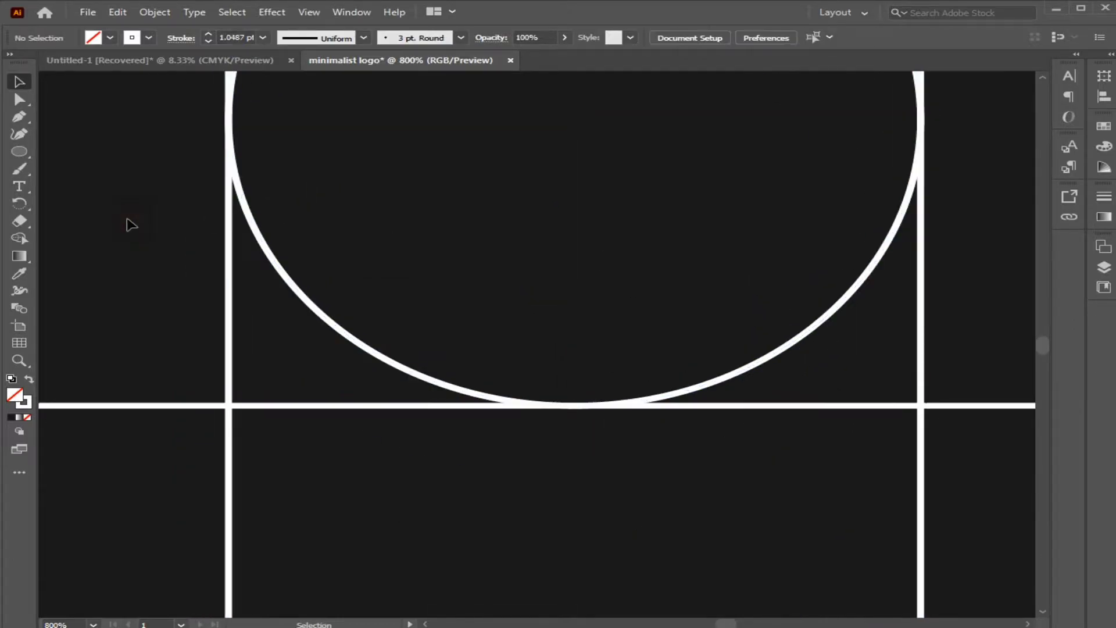
Select the grid and circles and merge the centre bar, top-left cells, left column and lower-left ring with the Shape Builder.
key("ctrl+0")
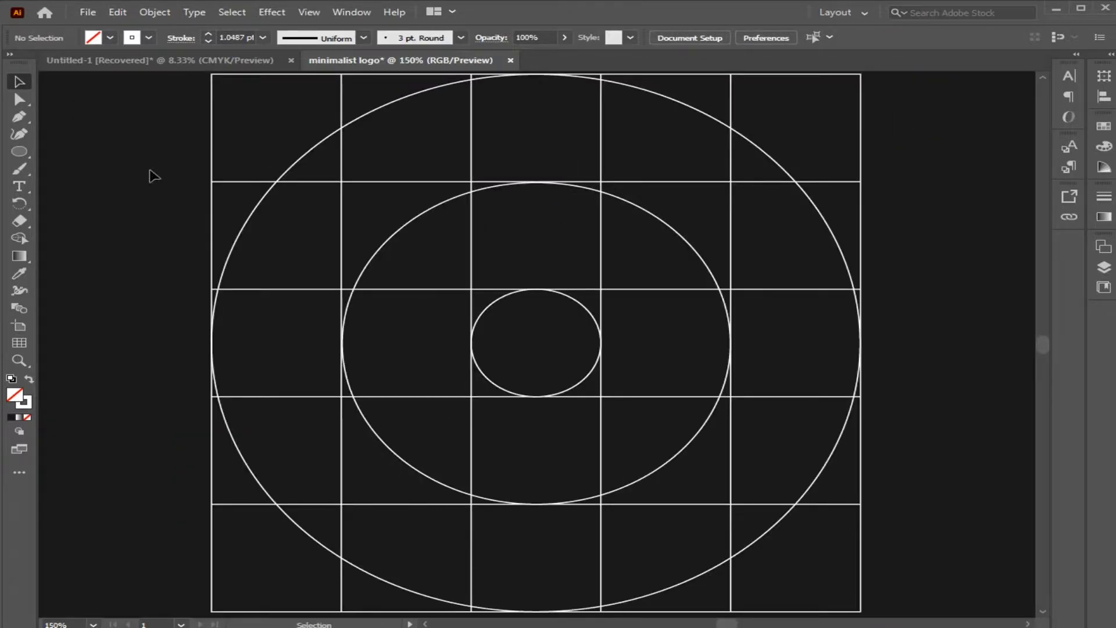
left_click_drag(165, 92, 932, 583)
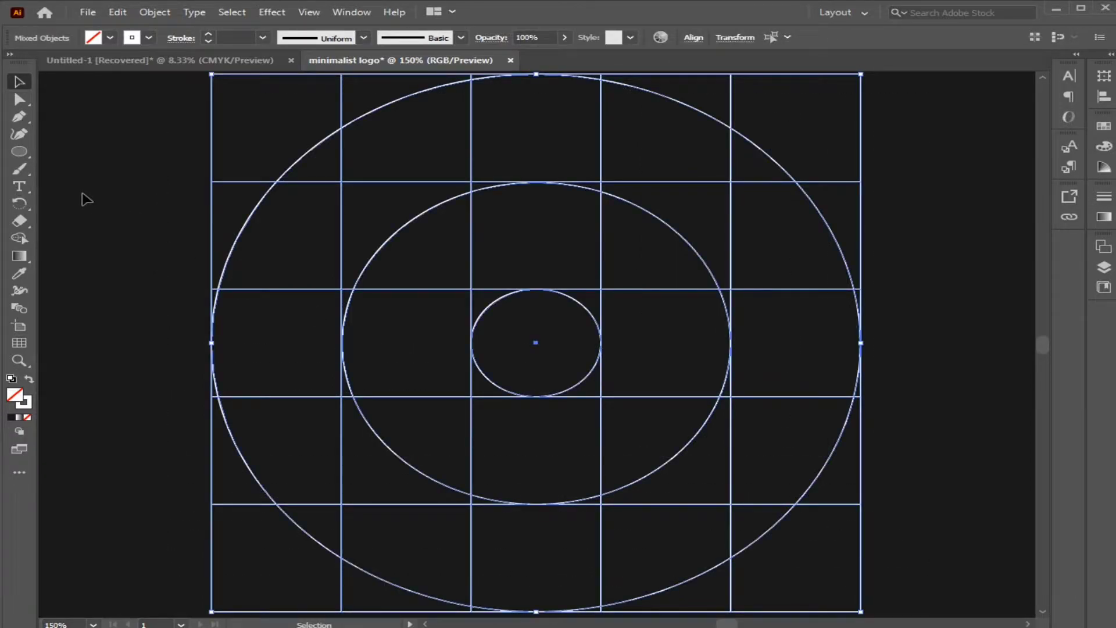
left_click(19, 238)
mouse_move(495, 333)
left_mouse_down()
mouse_move(487, 290)
mouse_move(561, 277)
mouse_move(578, 309)
mouse_move(526, 187)
left_mouse_up()
mouse_move(556, 107)
left_mouse_down()
mouse_move(591, 163)
mouse_move(442, 164)
mouse_move(319, 183)
mouse_move(327, 233)
mouse_move(254, 247)
mouse_move(286, 329)
mouse_move(272, 363)
mouse_move(215, 380)
mouse_move(255, 488)
mouse_move(276, 500)
mouse_move(343, 473)
mouse_move(319, 556)
mouse_move(421, 608)
left_mouse_up()
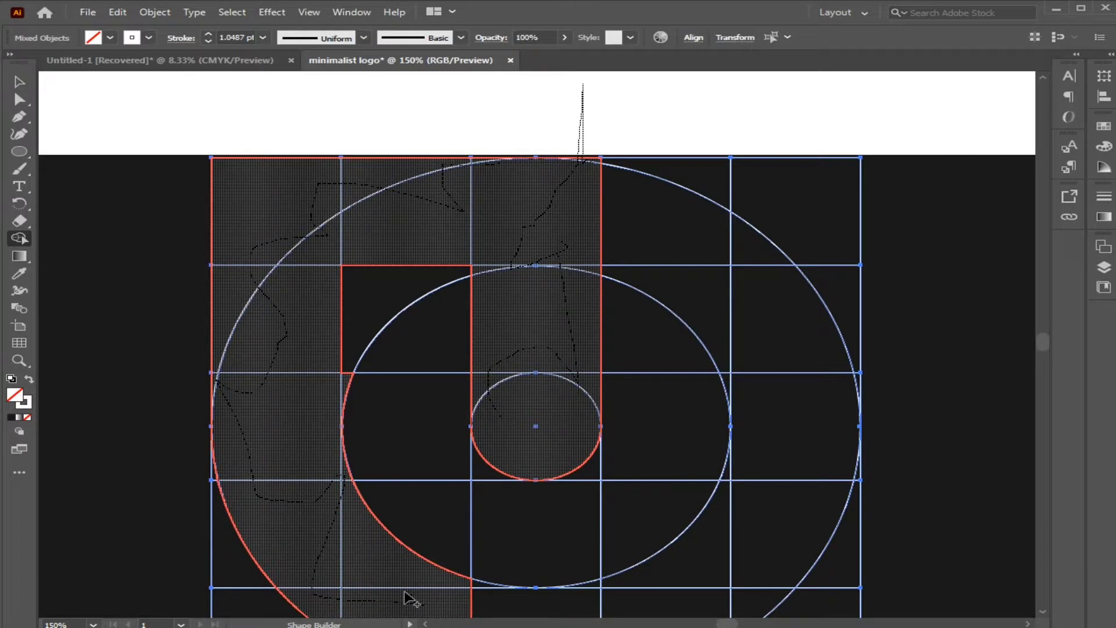
left_click_drag(391, 587, 389, 589)
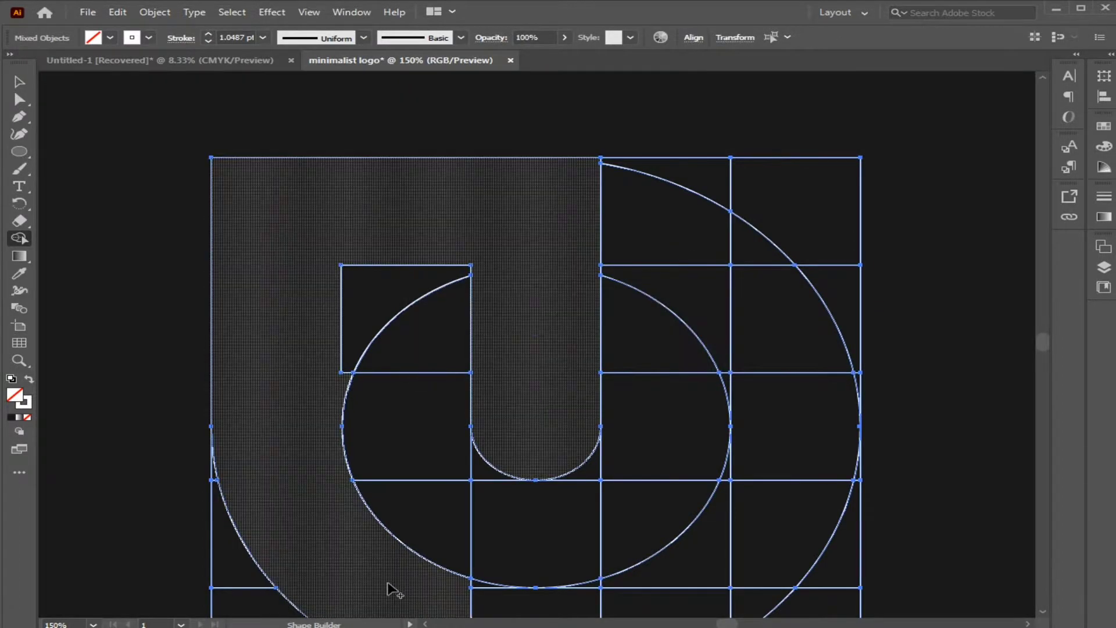
Extend the merged shape through the bottom of the ring and up the right column with the Shape Builder.
left_click_drag(376, 539, 366, 378)
left_click_drag(401, 445, 492, 456)
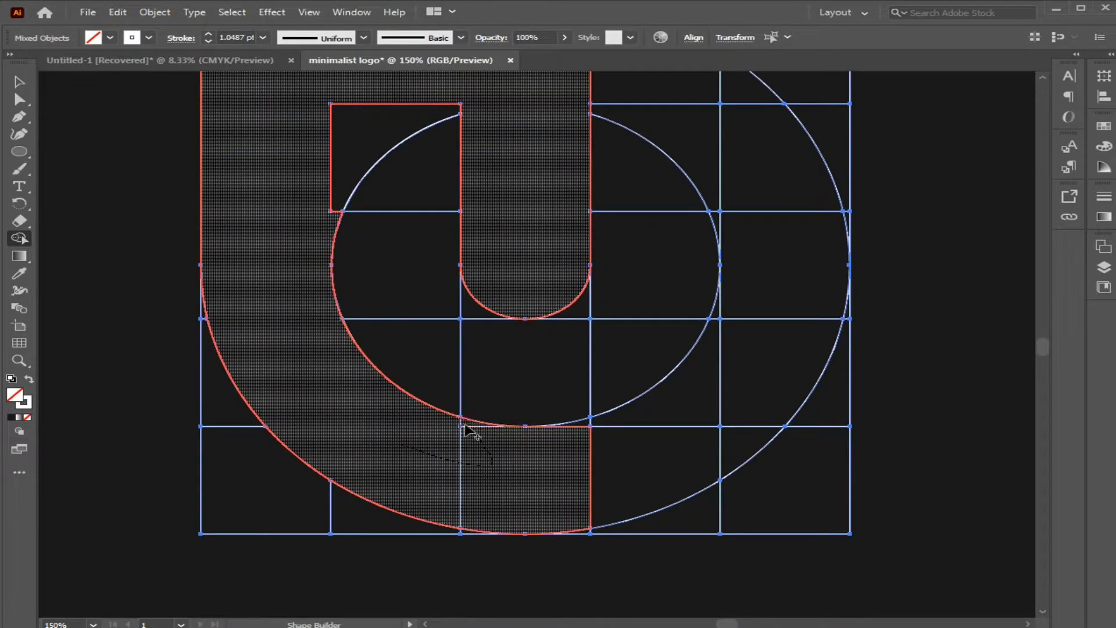
left_click_drag(588, 428, 591, 449)
mouse_move(451, 468)
left_mouse_down()
mouse_move(699, 428)
mouse_move(729, 437)
mouse_move(763, 373)
mouse_move(769, 311)
left_mouse_up()
mouse_move(812, 217)
left_mouse_down()
mouse_move(825, 184)
mouse_move(844, 215)
mouse_move(812, 89)
mouse_move(767, 103)
left_mouse_up()
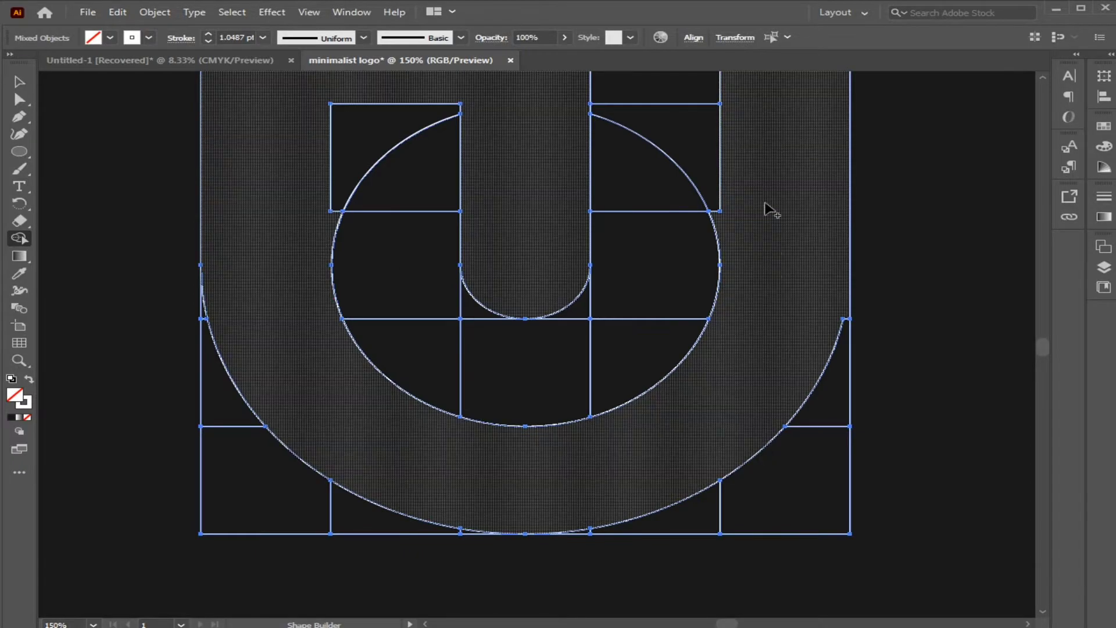
Fill the merged logo shape with green.
key("v")
left_click(203, 199)
left_click(110, 37)
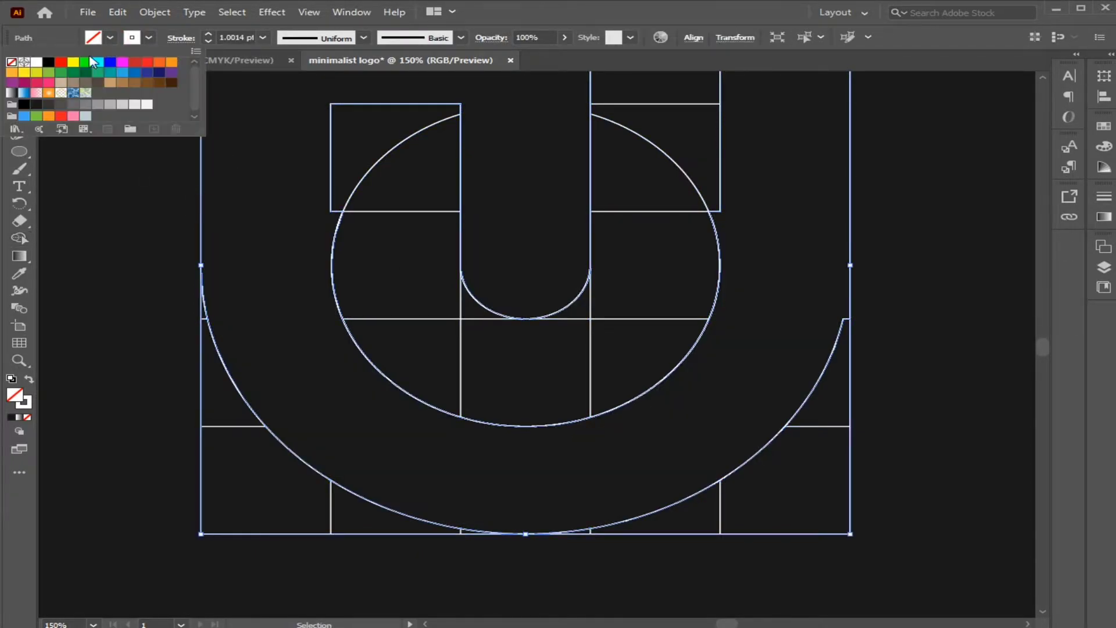
left_click(81, 68)
key("Escape")
left_click(130, 249)
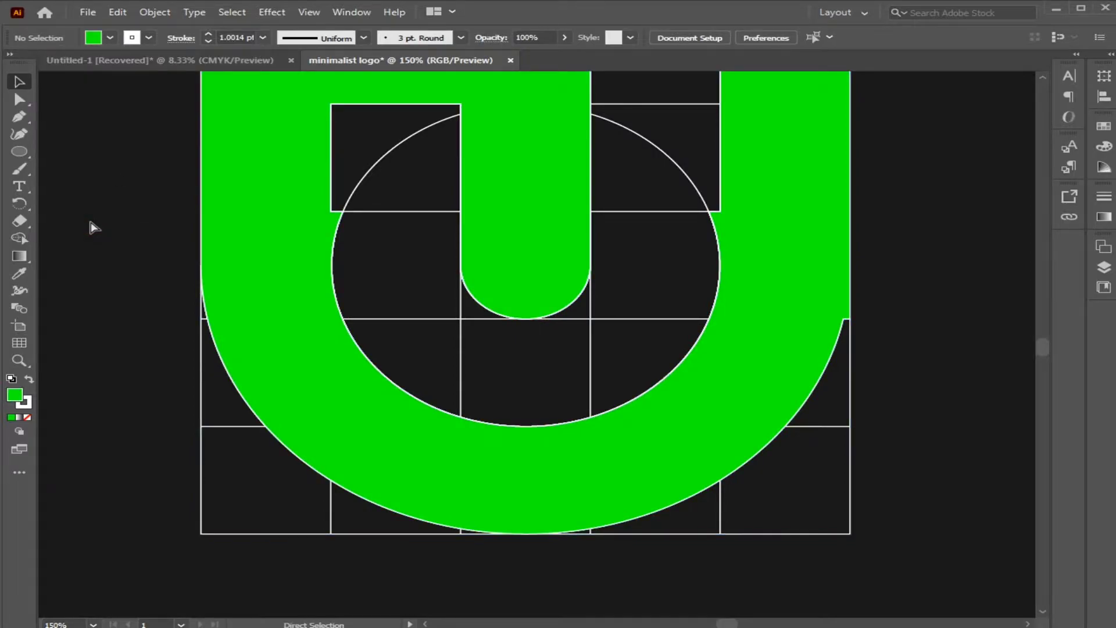
Draw a closed Pen path around the small step on the shape's right outer edge, with one side curving smoothly into the vertical.
key("ctrl+plus")
left_click_drag(815, 384, 628, 416)
key("ctrl+plus")
key("ctrl+plus")
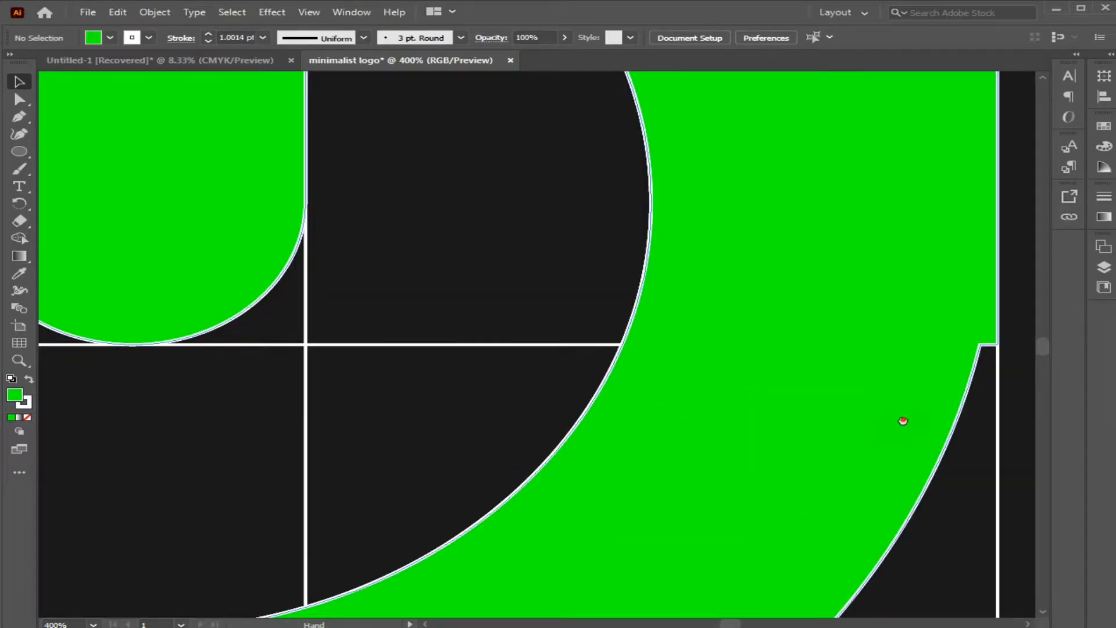
left_click_drag(902, 418, 618, 374)
key("ctrl+plus")
left_click_drag(822, 386, 715, 379)
key("ctrl+plus")
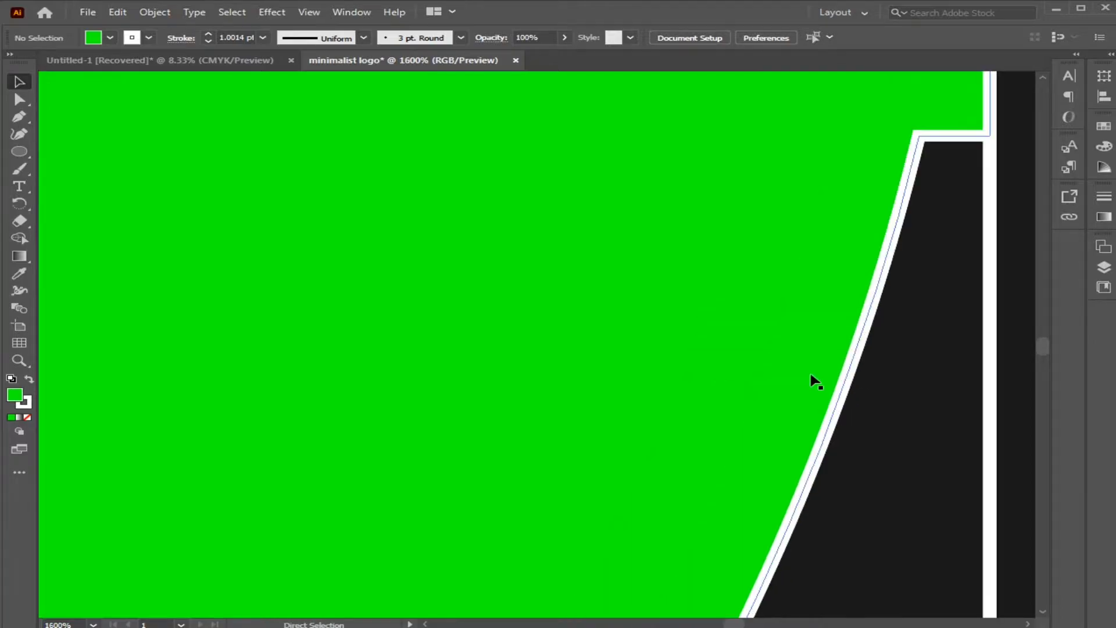
left_click_drag(810, 373, 660, 398)
key("ctrl+minus")
left_click_drag(796, 237, 787, 428)
key("ctrl+minus")
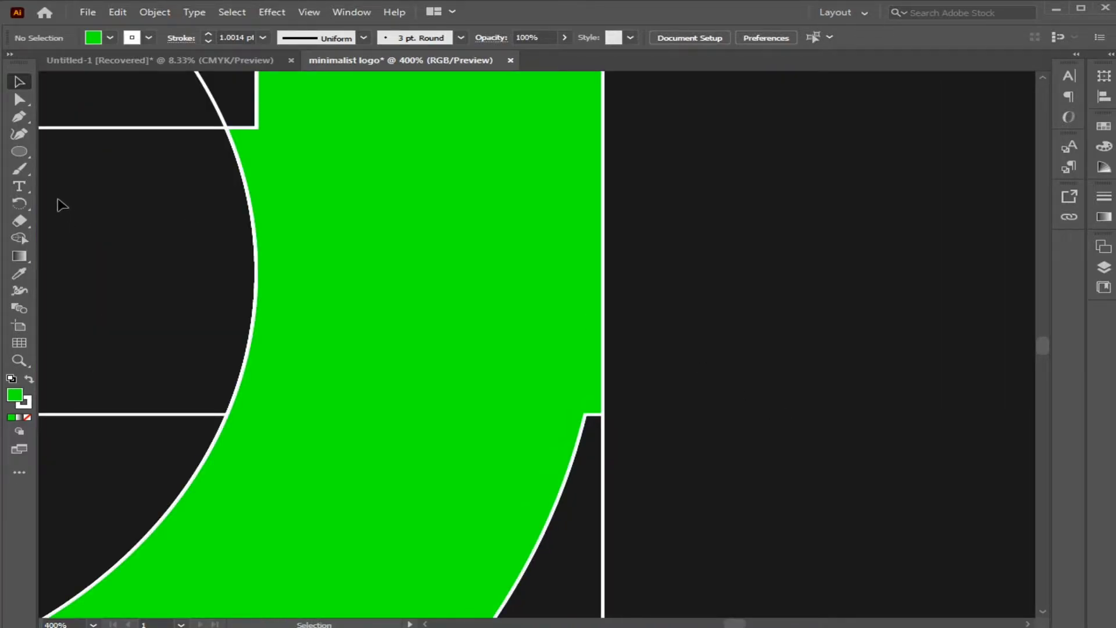
left_click(584, 416)
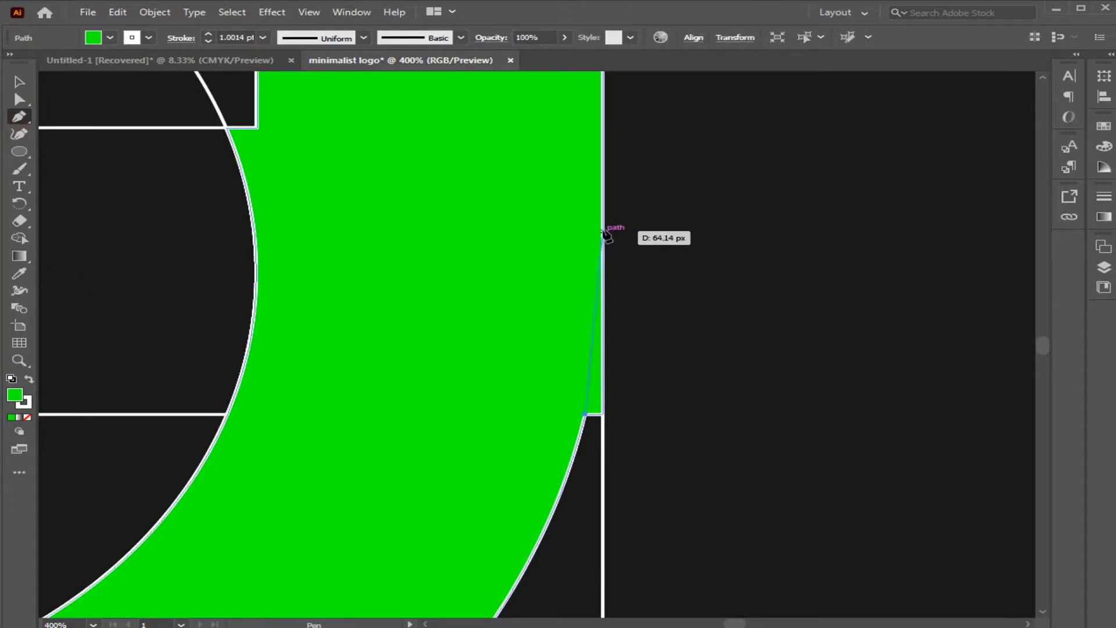
left_click(605, 168)
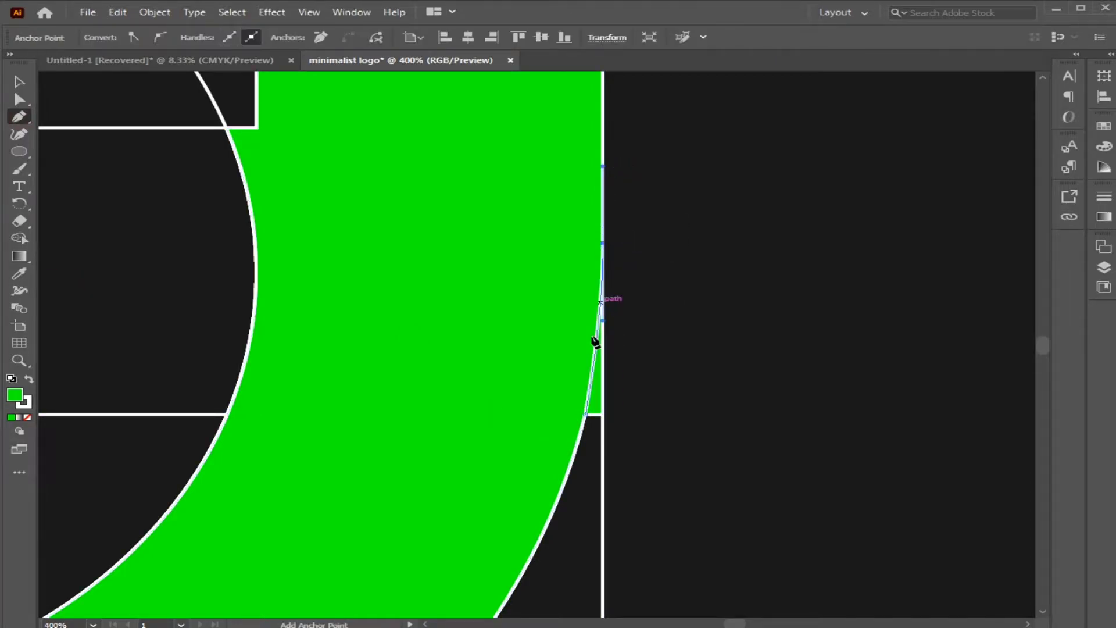
left_click(586, 414)
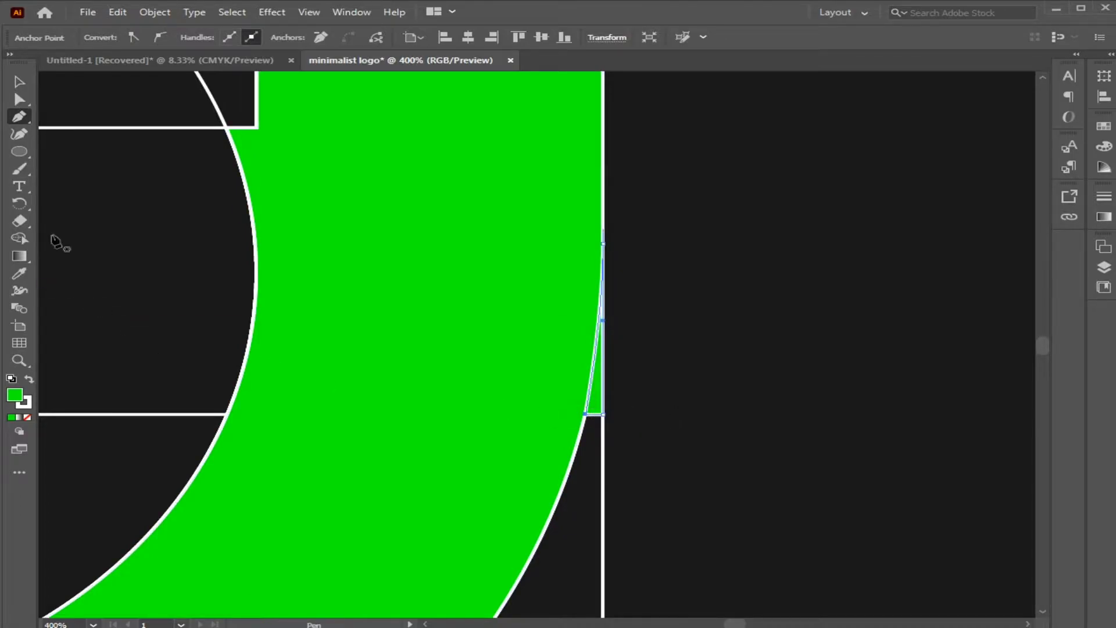
left_click(20, 83)
Remove the green sliver outside the curved right edge with the Shape Builder.
left_click_drag(723, 442, 437, 218)
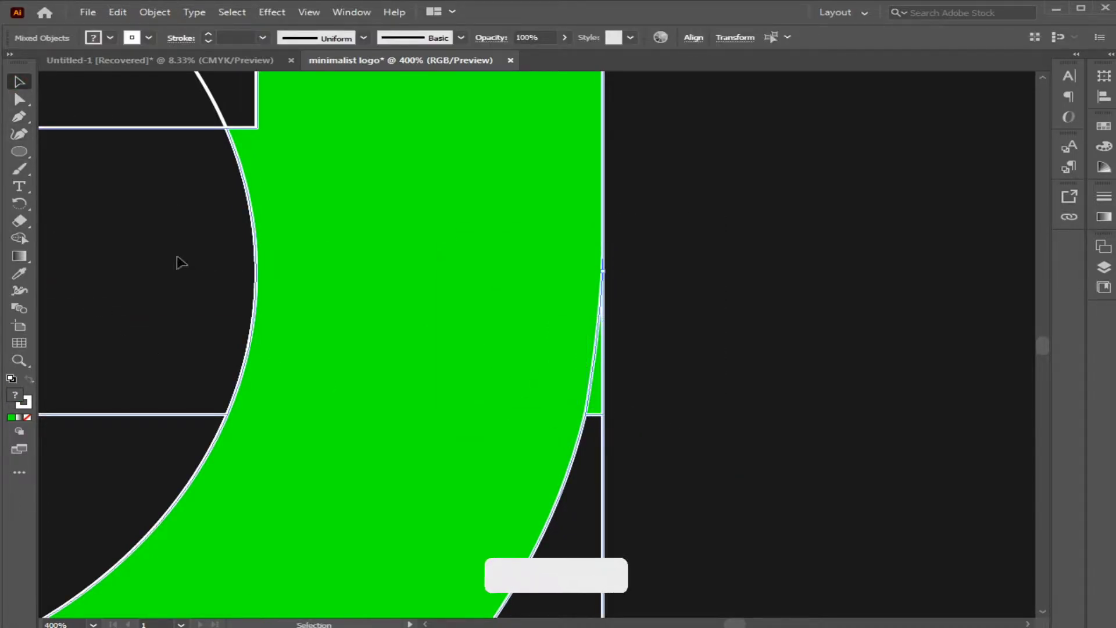
left_click(24, 242)
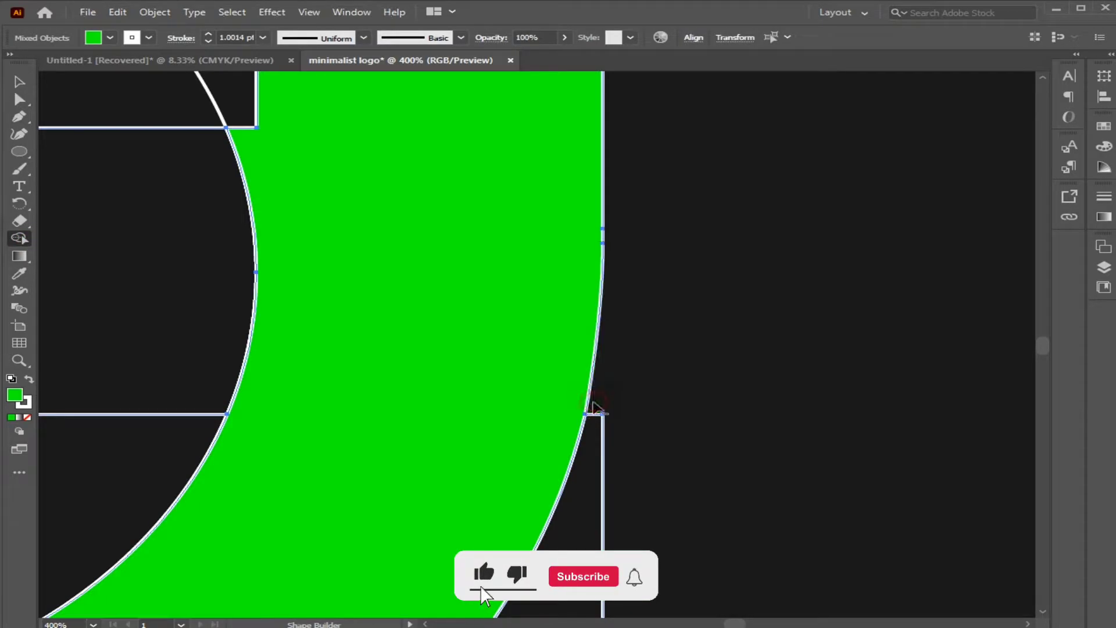
left_click(21, 84)
left_click(680, 233)
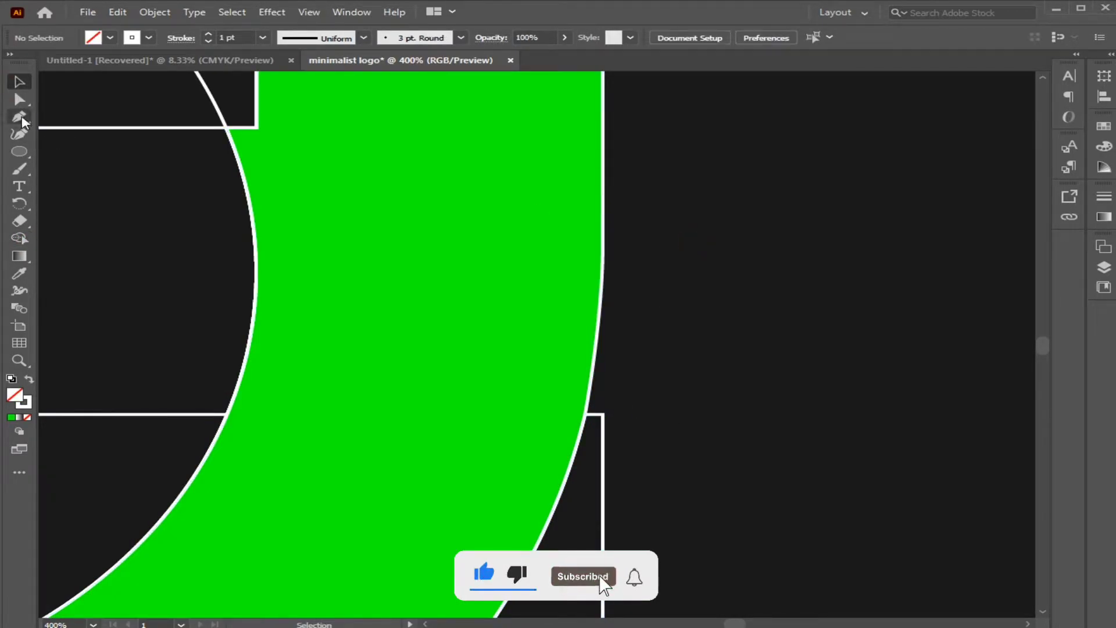
left_click(22, 102)
left_click(602, 171)
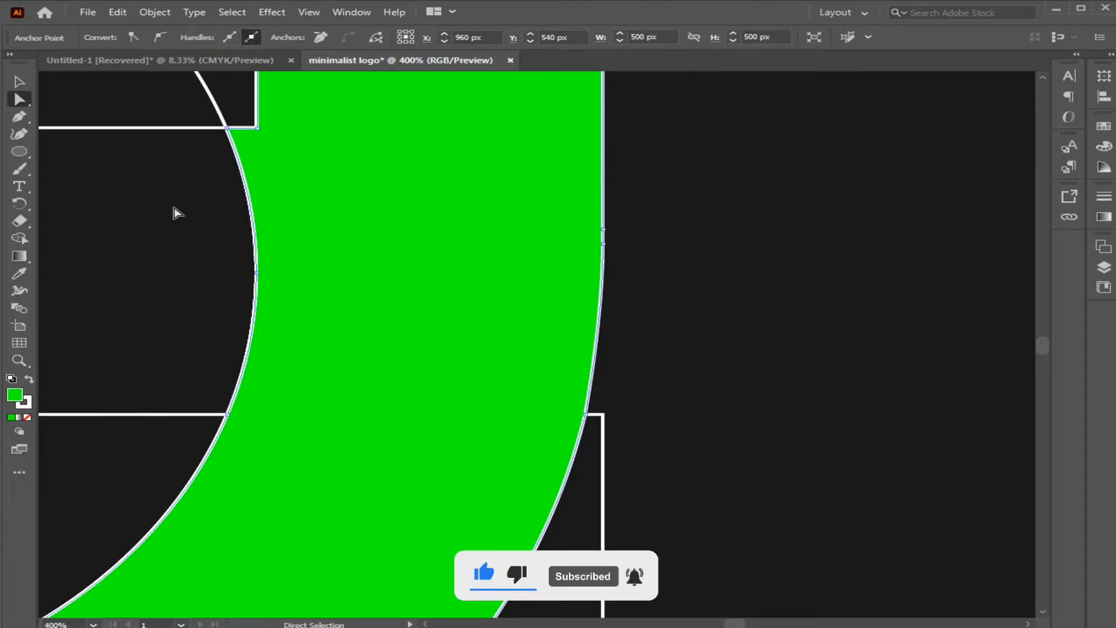
left_click(20, 82)
left_click(782, 313)
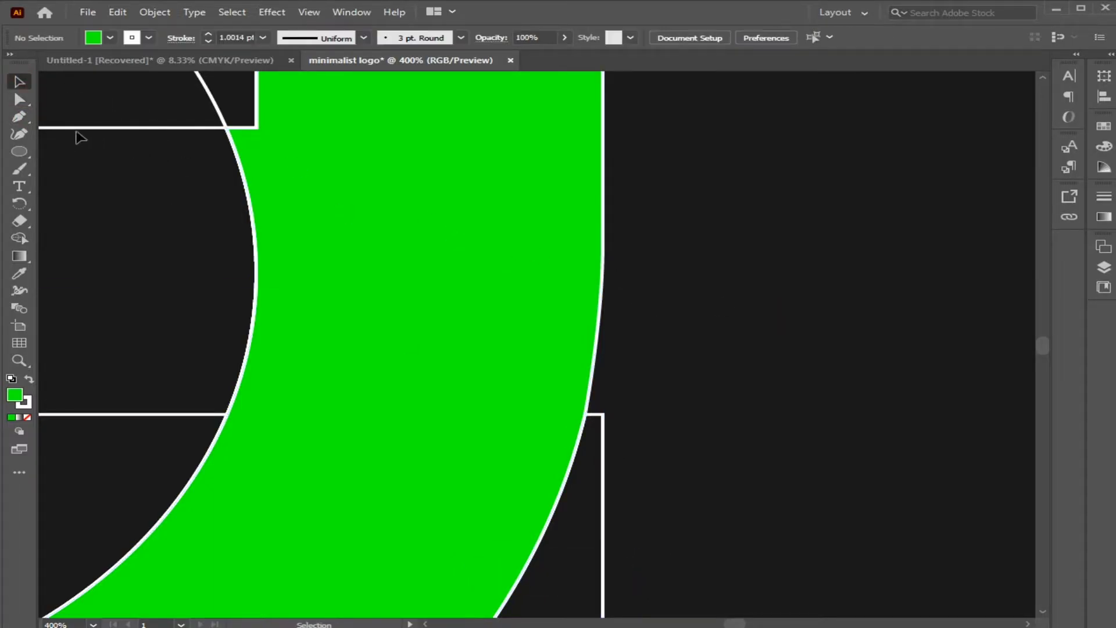
Redraw the missing stretch of the right grid line with a straight Pen path and apply the Shape Builder to all artwork.
left_click(603, 417)
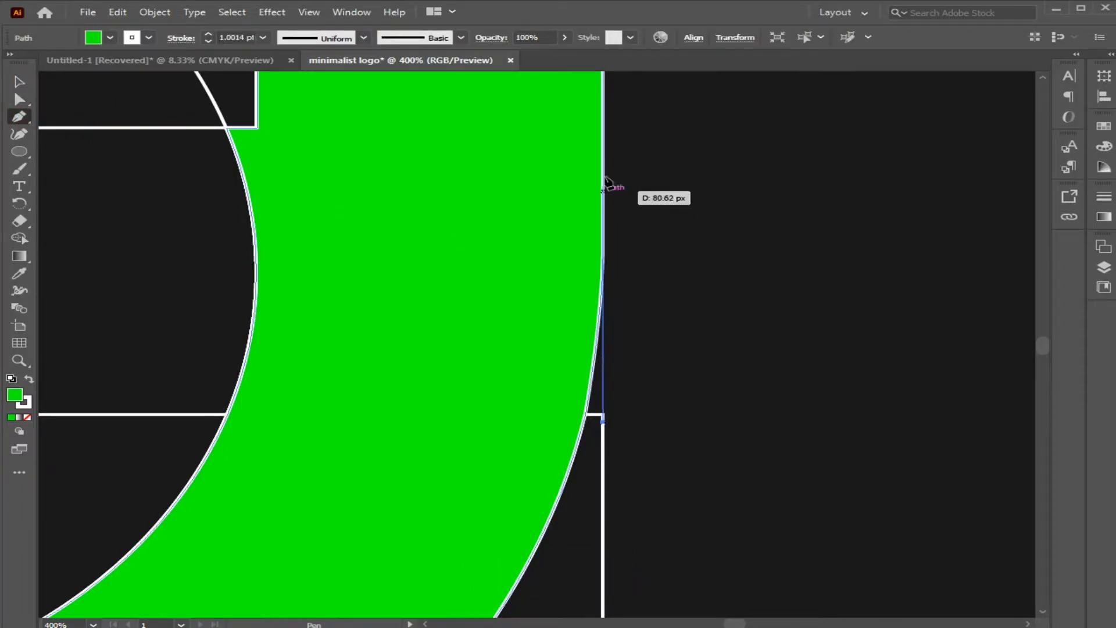
left_click(17, 85)
left_click(645, 212)
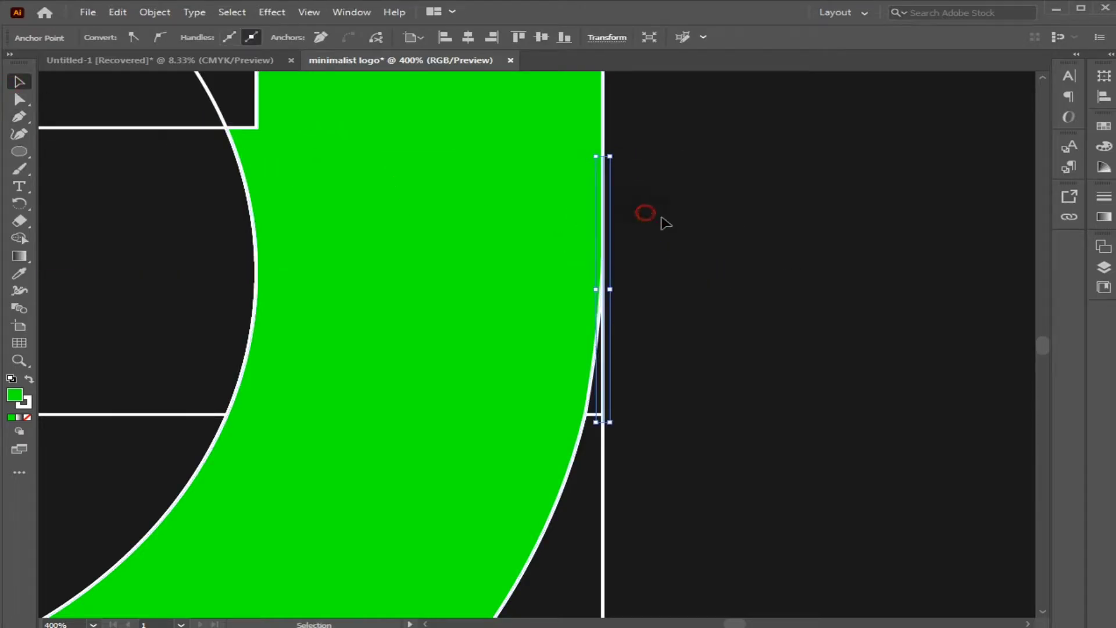
key("ctrl+a")
key("shift+m")
left_click(26, 85)
left_click(797, 400)
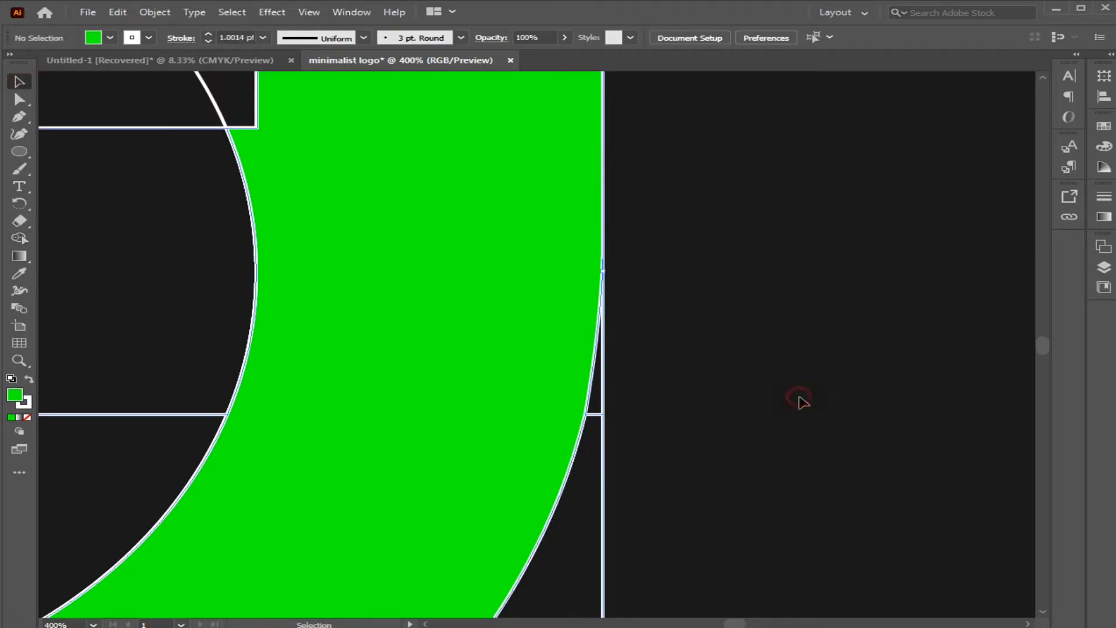
Draw a straight Pen path about 57 px long from the cutout's right vertical edge down to the inner circle's rightmost point.
key("ctrl+0")
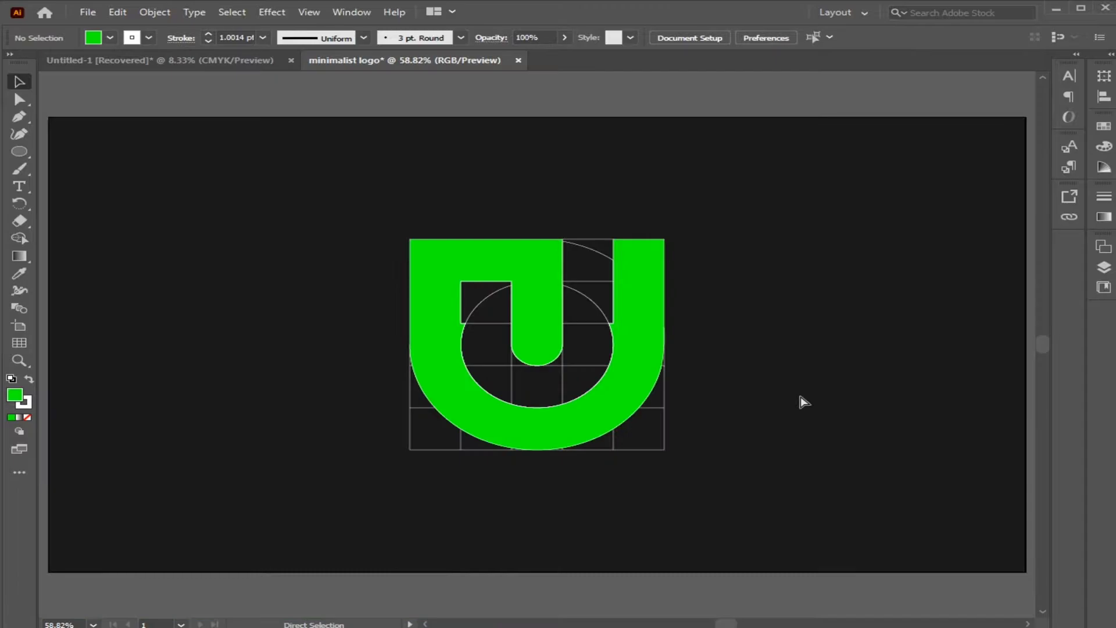
key("ctrl+plus")
key("ctrl+plus")
key("ctrl+plus")
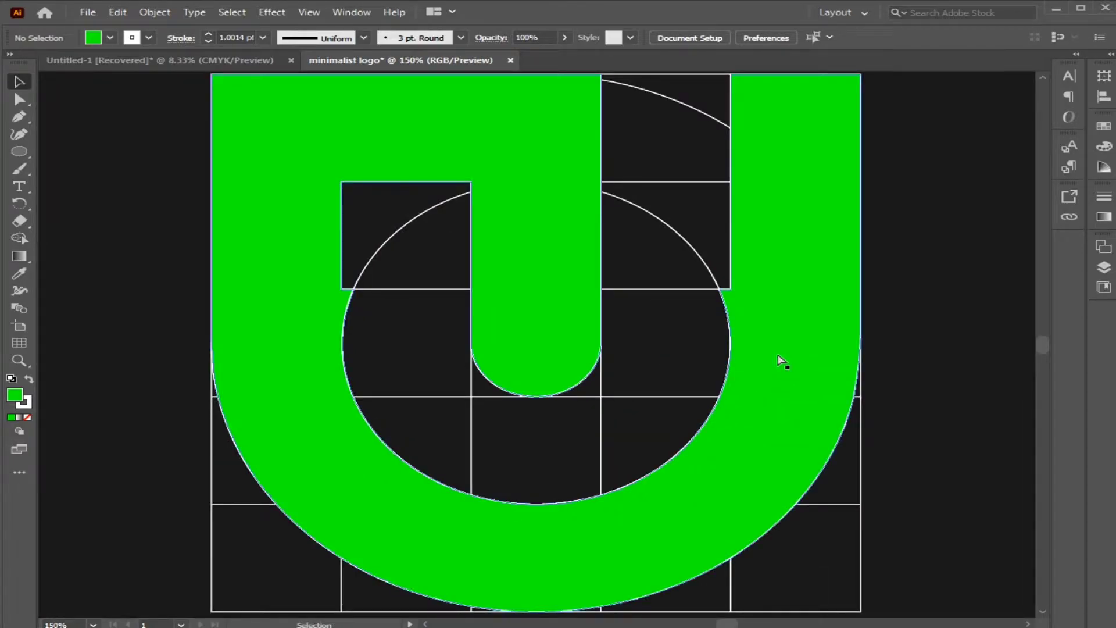
key("ctrl+plus")
key("ctrl+plus")
left_click_drag(828, 375, 699, 348)
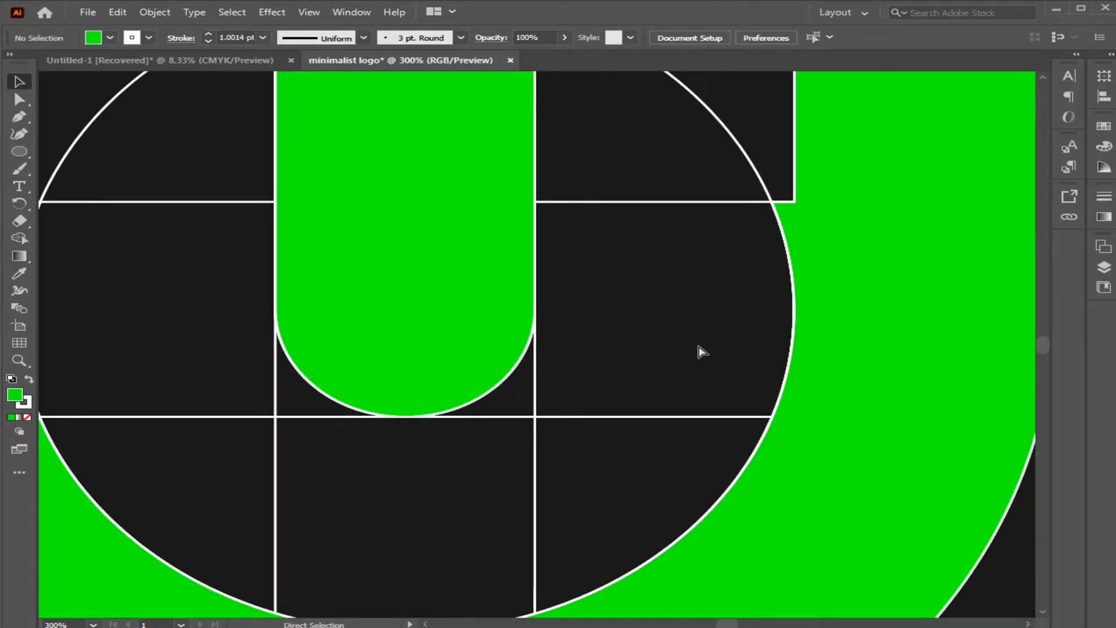
key("ctrl+plus")
left_click_drag(846, 369, 590, 326)
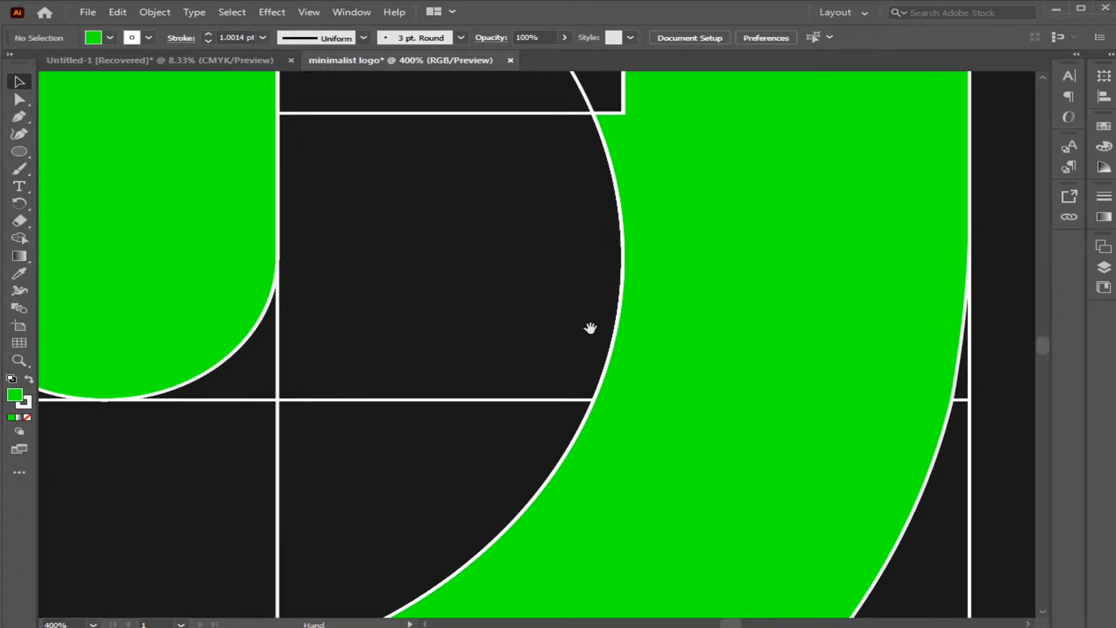
left_click(19, 117)
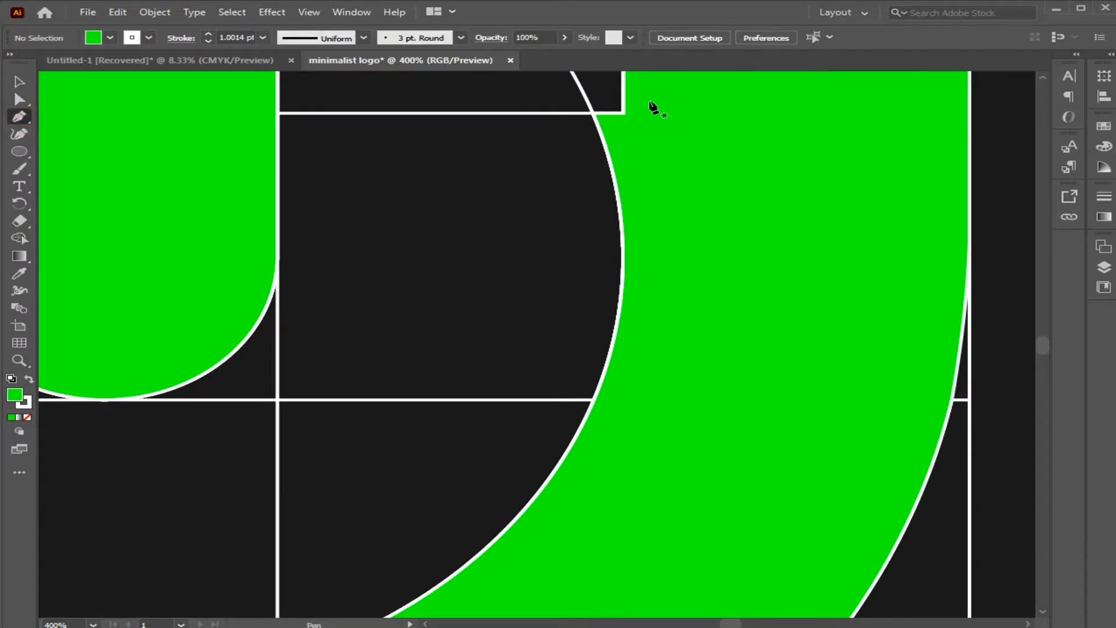
left_click(622, 93)
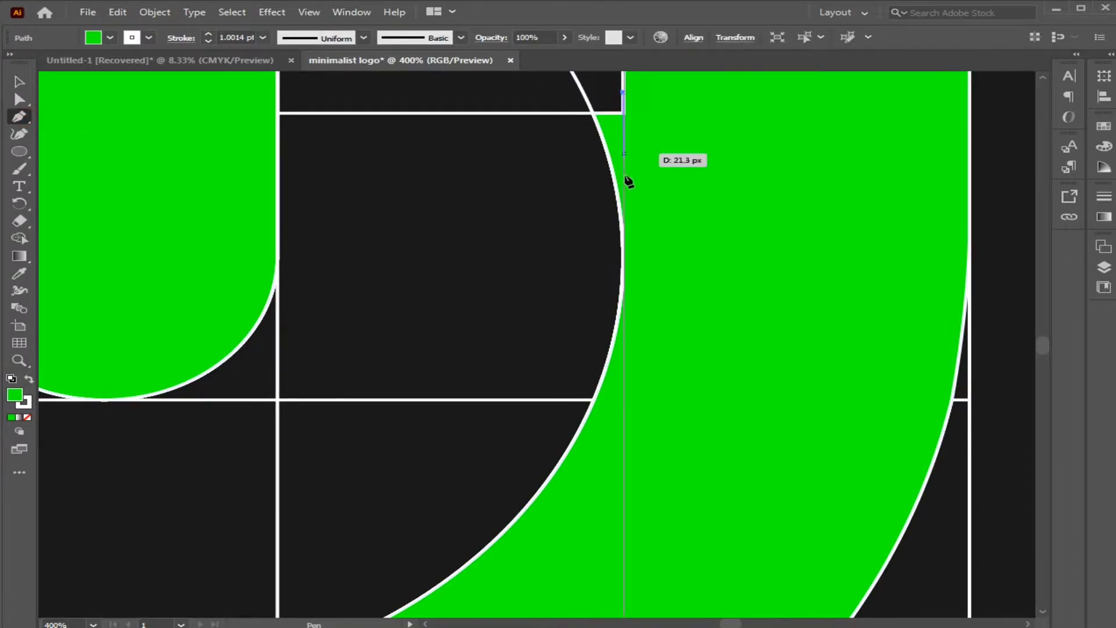
left_click(623, 256)
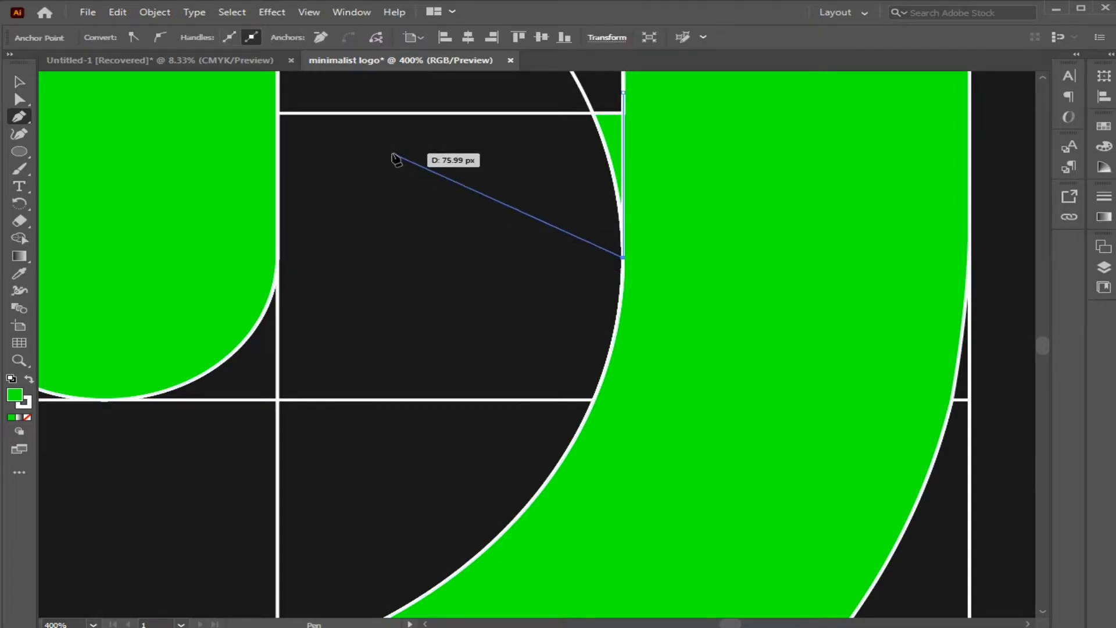
left_click(19, 81)
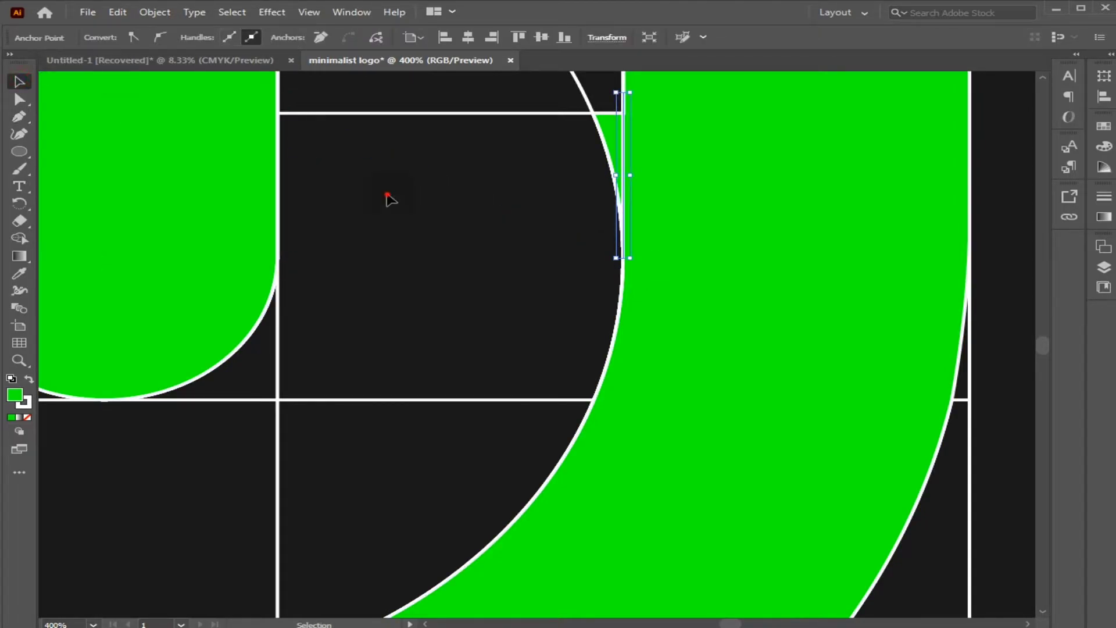
left_click(454, 167)
Remove the green sliver between the new vertical path and the inner circle's right side with the Shape Builder.
key("ctrl+a")
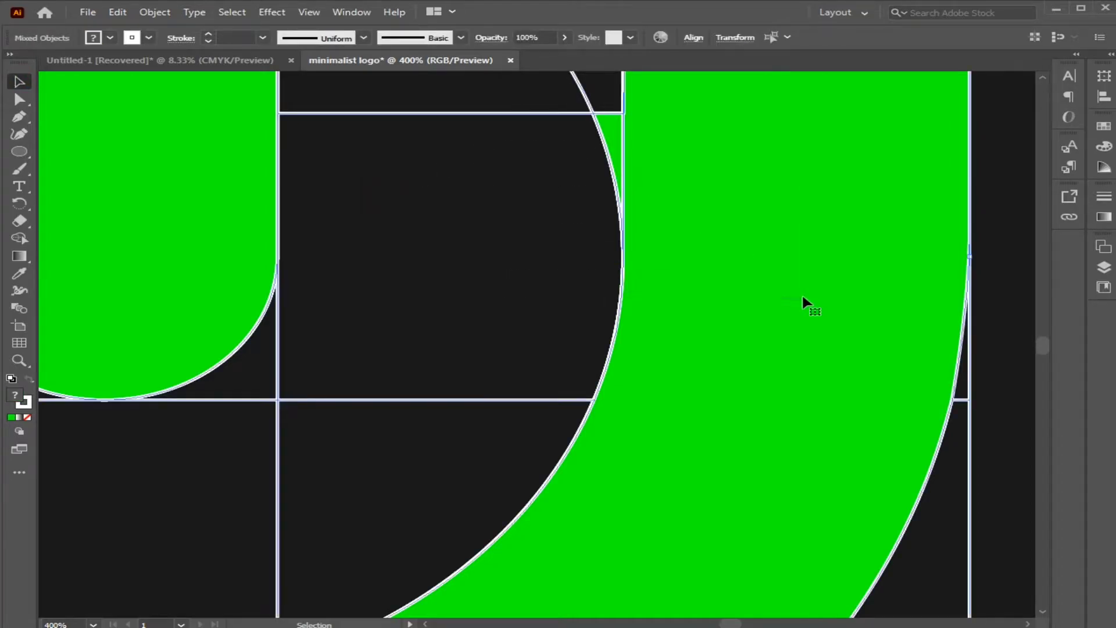
left_click(25, 233)
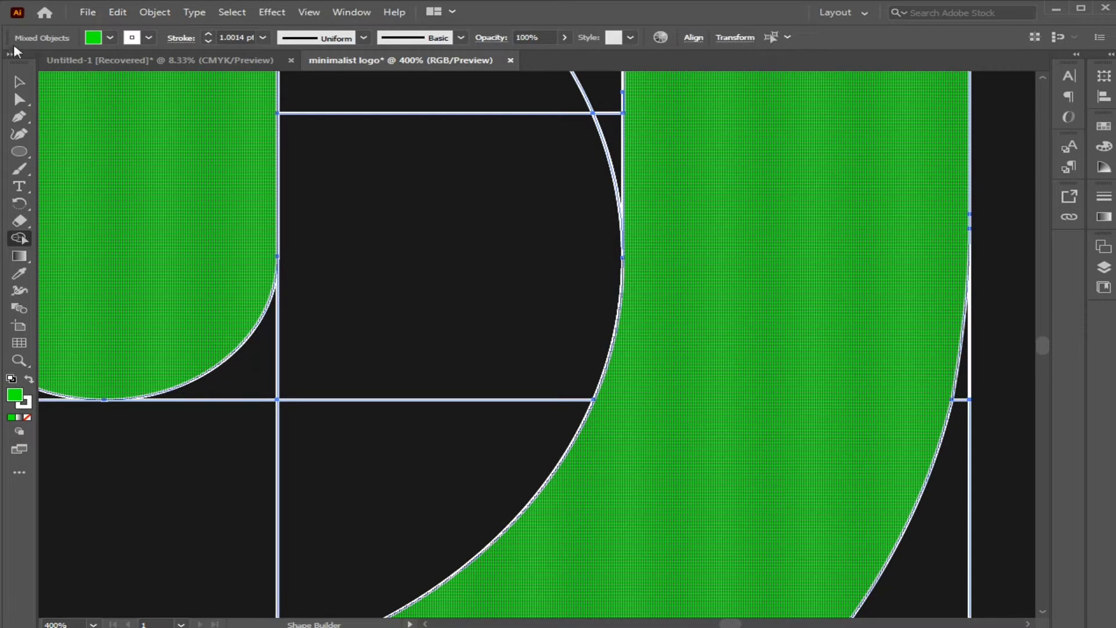
left_click(16, 83)
Draw a straight Pen path about 70 px long from the cutout's left vertical edge down to the inner circle's left side.
left_click_drag(351, 345, 493, 300)
left_click_drag(306, 356, 566, 285)
left_click_drag(367, 286, 535, 294)
left_click_drag(493, 251, 477, 308)
left_click(473, 305)
scroll(265, 219, "up", 2)
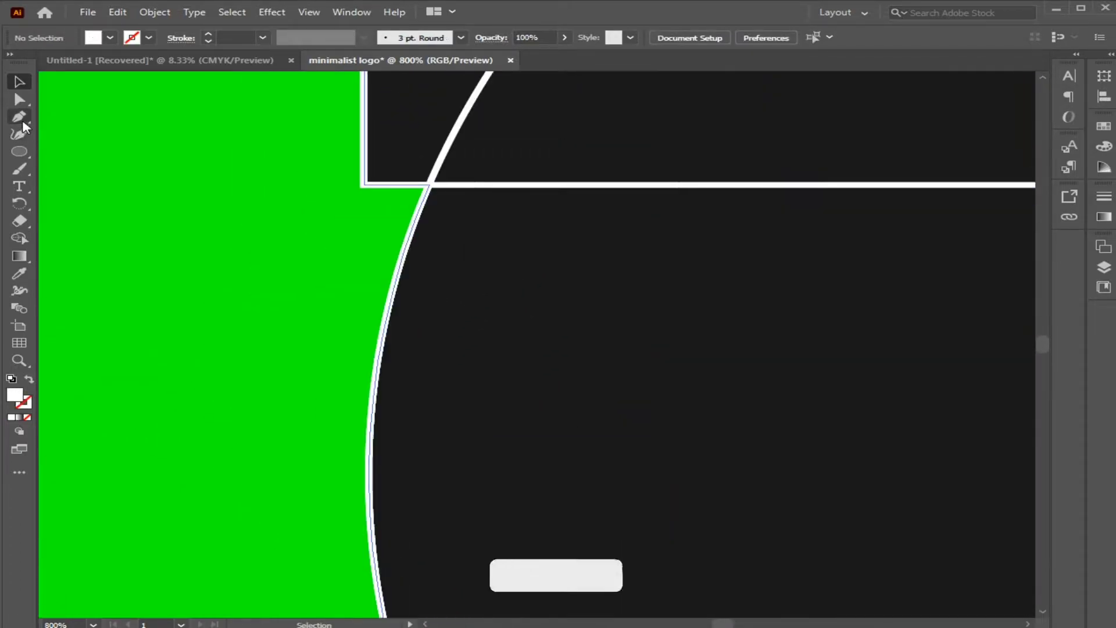
left_click(19, 118)
left_click(366, 122)
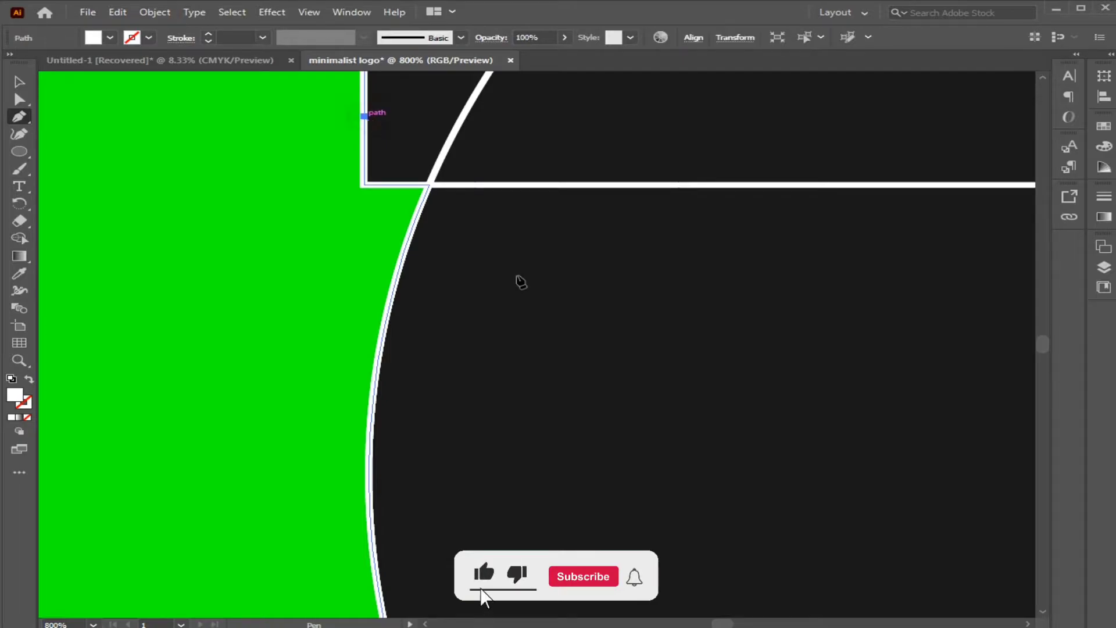
scroll(391, 348, "down", 2)
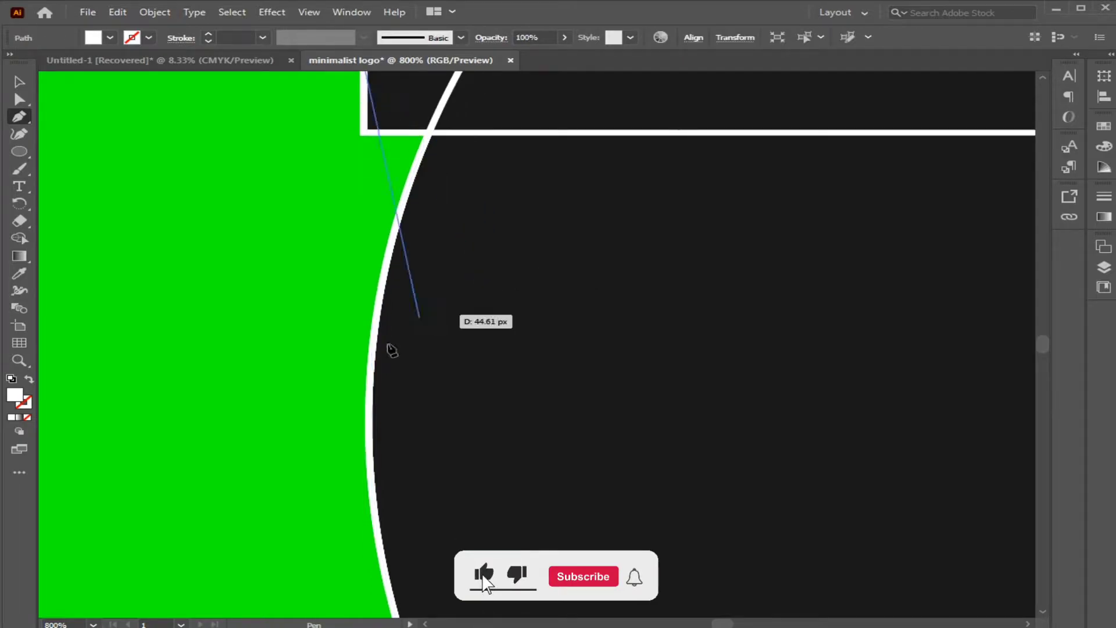
left_click(372, 481)
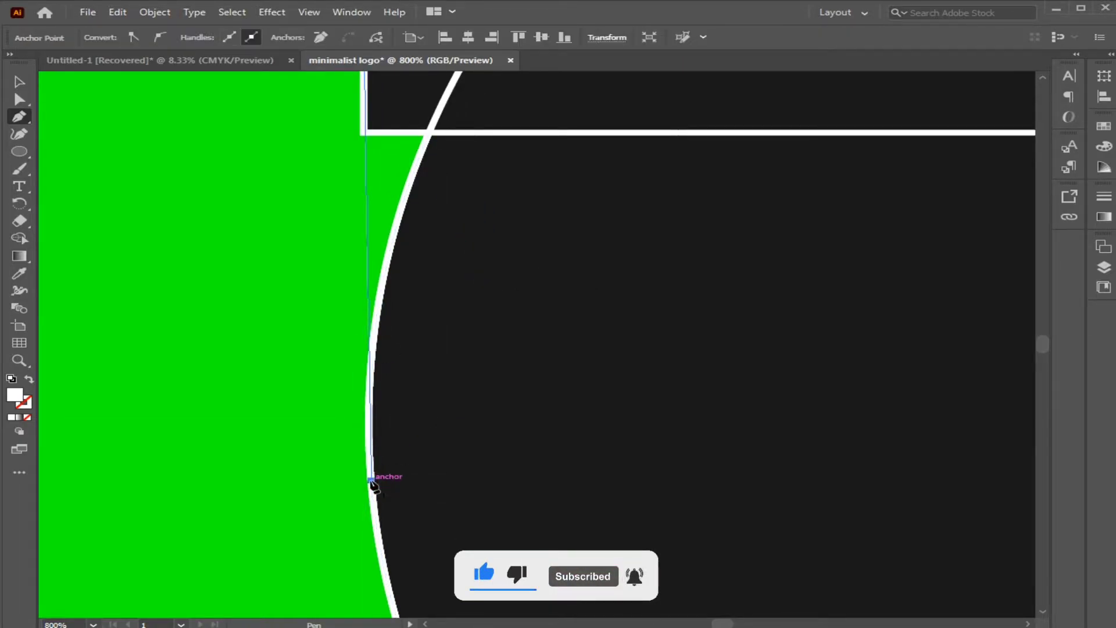
left_click(20, 81)
Give the new left path a white stroke with a 1 pt weight.
left_click(372, 251)
left_click(370, 248)
left_click(149, 37)
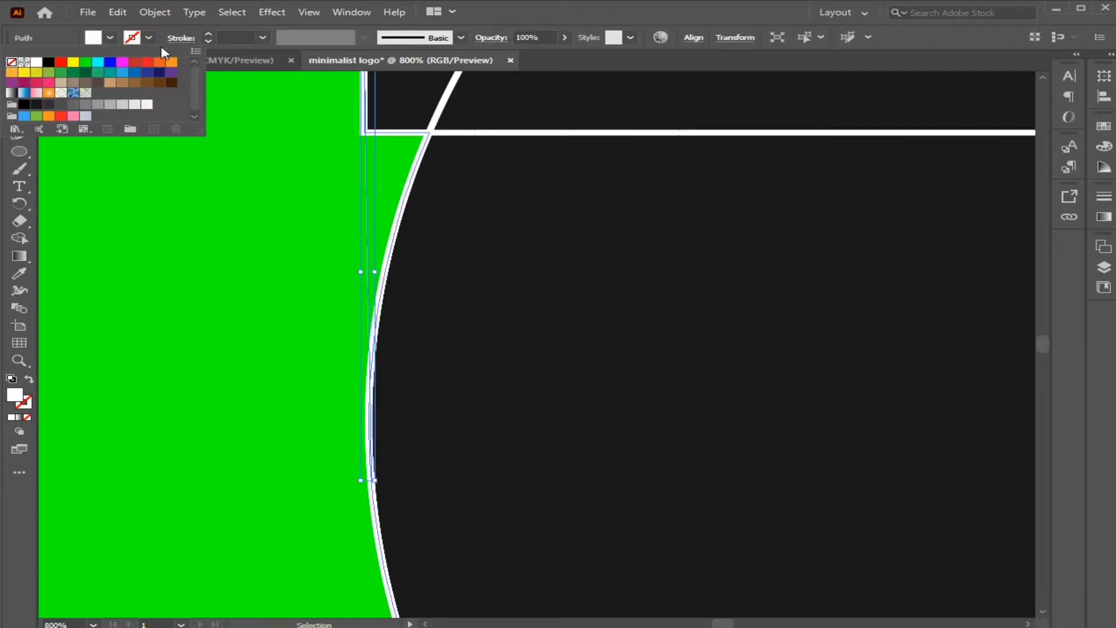
left_click(38, 63)
left_click(263, 37)
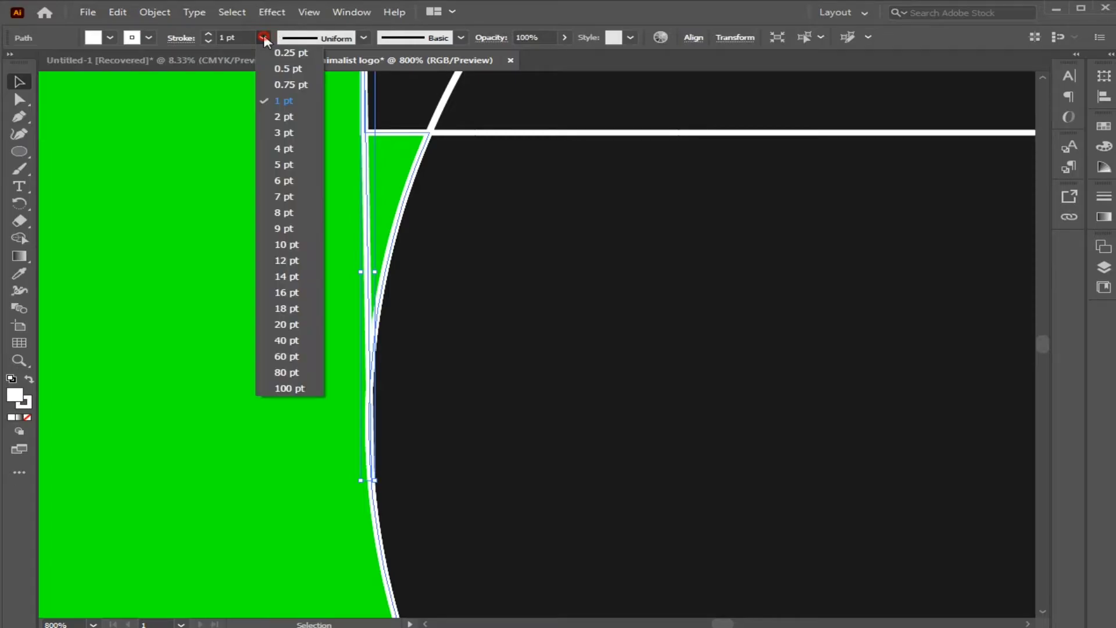
left_click(283, 101)
Remove the green sliver between the left path and the inner circle with the Shape Builder.
left_click(543, 237)
left_click_drag(523, 337, 250, 117)
left_click(19, 238)
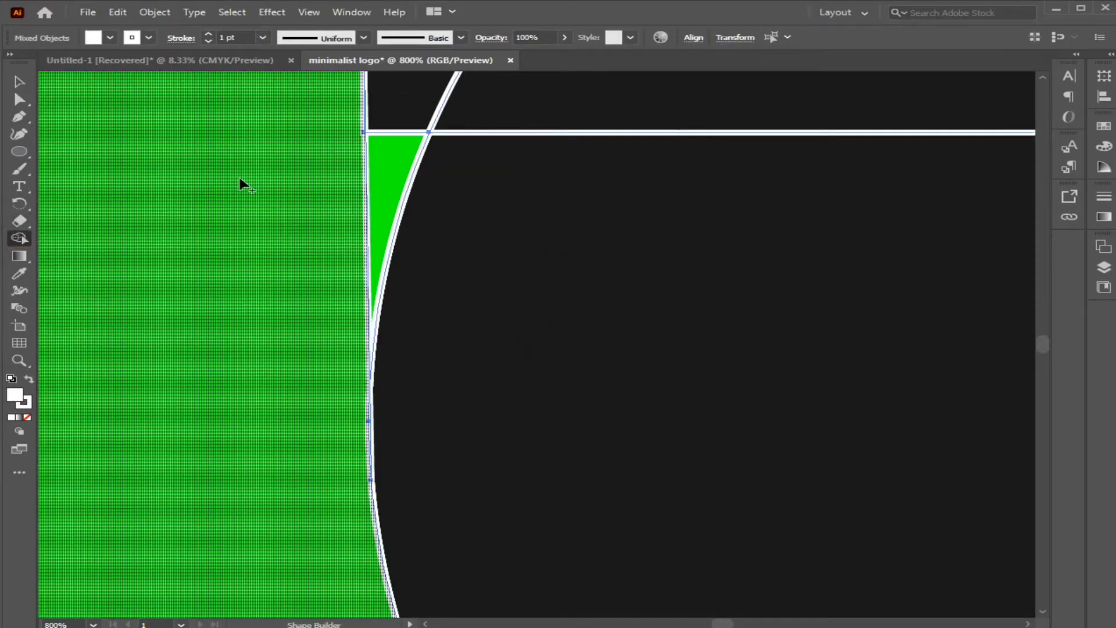
left_click(385, 155)
left_click(16, 83)
left_click(564, 280)
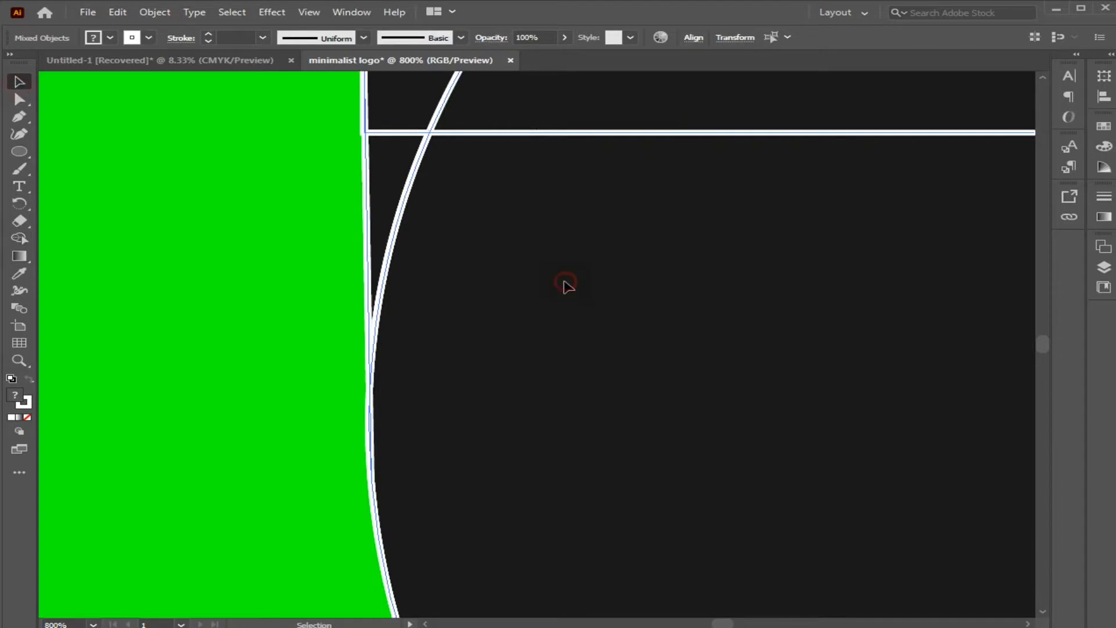
Examine the smoothed inner and outer edges on both sides of the whole logo.
scroll(564, 279, "down", 1)
key("ctrl+minus")
key("ctrl+minus")
key("ctrl+minus")
key("ctrl+minus")
key("ctrl+minus")
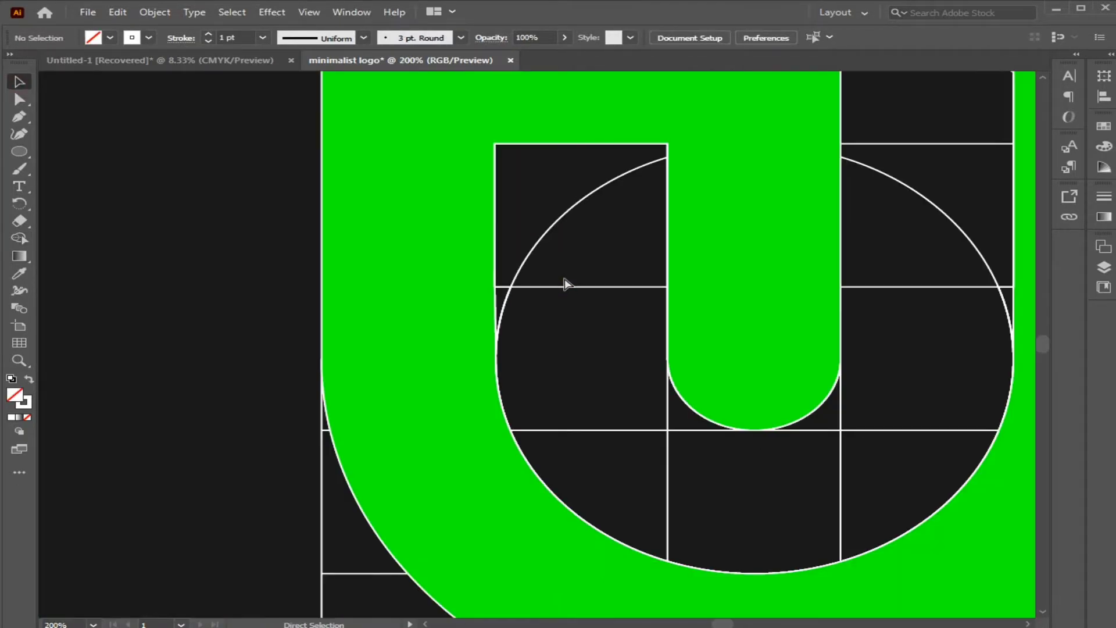
left_click_drag(778, 369, 599, 228)
left_click_drag(658, 307, 596, 266)
left_click_drag(571, 136, 765, 408)
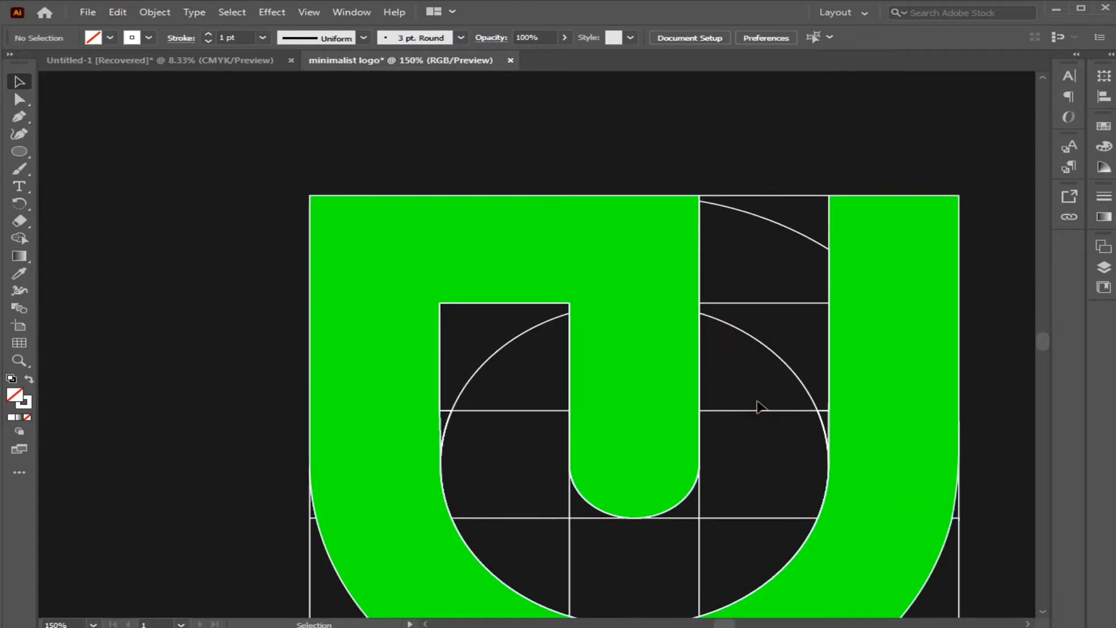
key("ctrl+0")
Move the gridded logo to the artboard's left side and paste a copy at its original central position.
left_click_drag(319, 207, 303, 420)
left_click(312, 474)
key("ctrl+v")
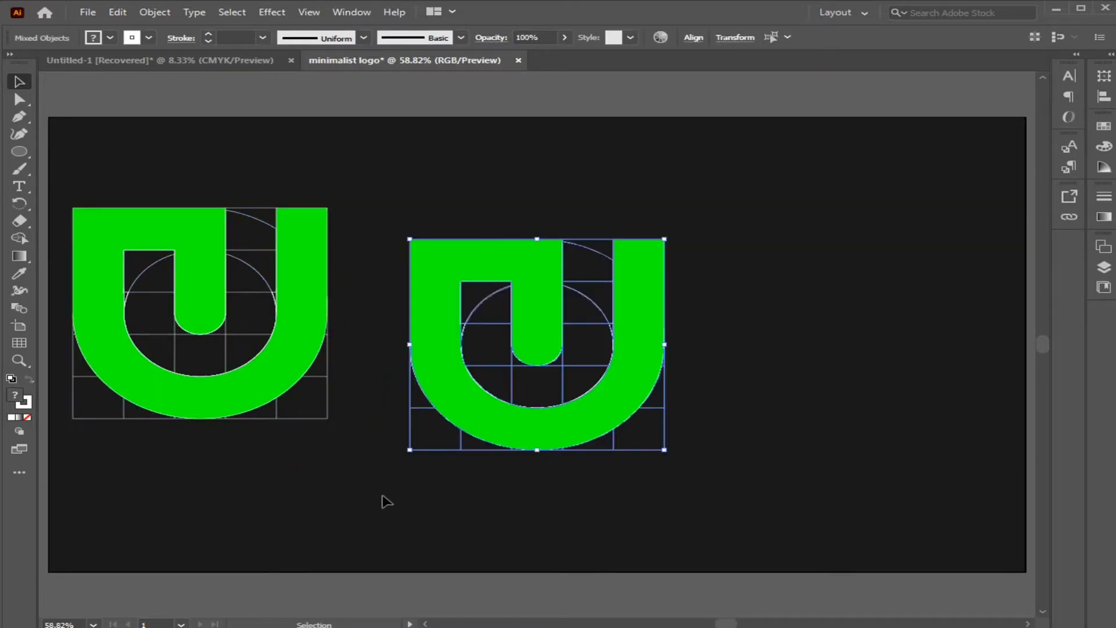
left_click(417, 495)
Delete the grid, the circle remnants and the leftover construction paths from the central copy, keeping only the green shape.
left_click(428, 453)
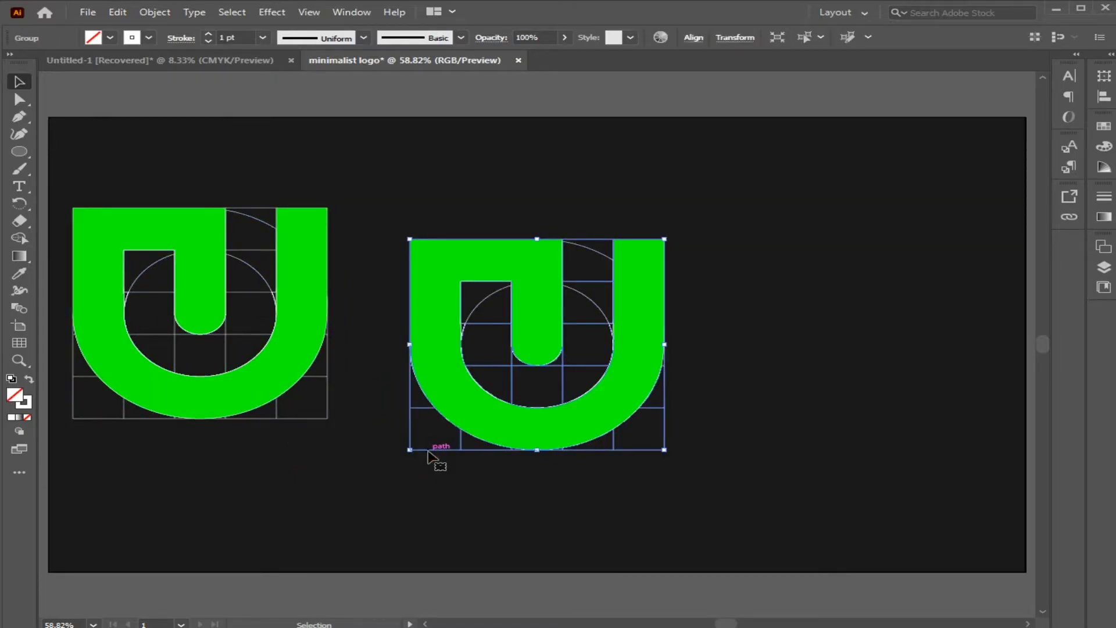
left_click(431, 453)
left_click(470, 317)
key("Delete")
left_click(465, 326)
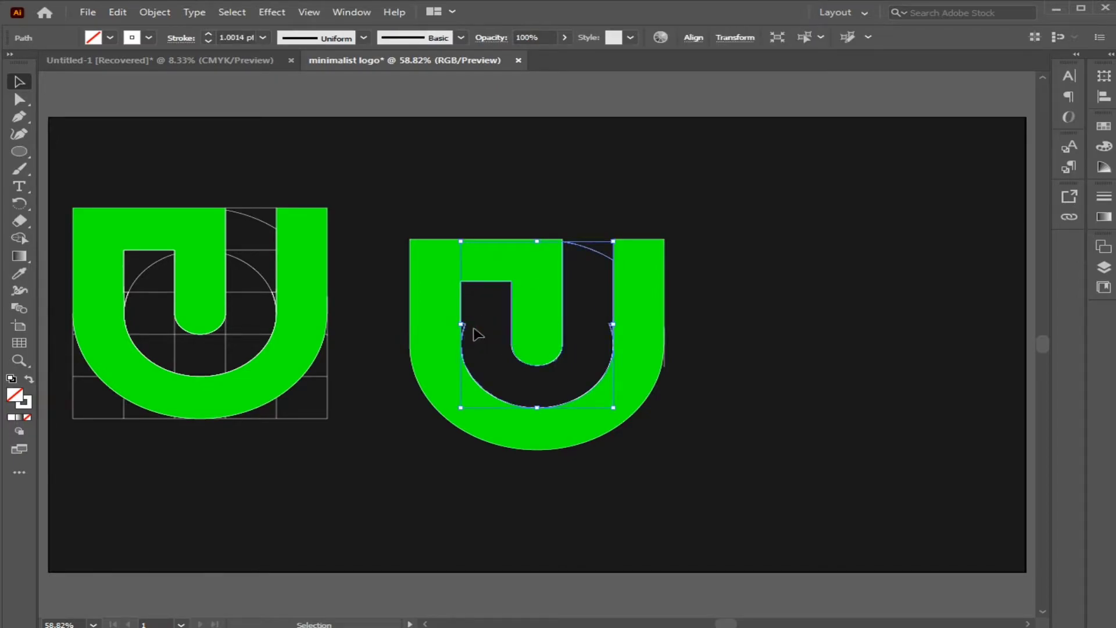
key("Delete")
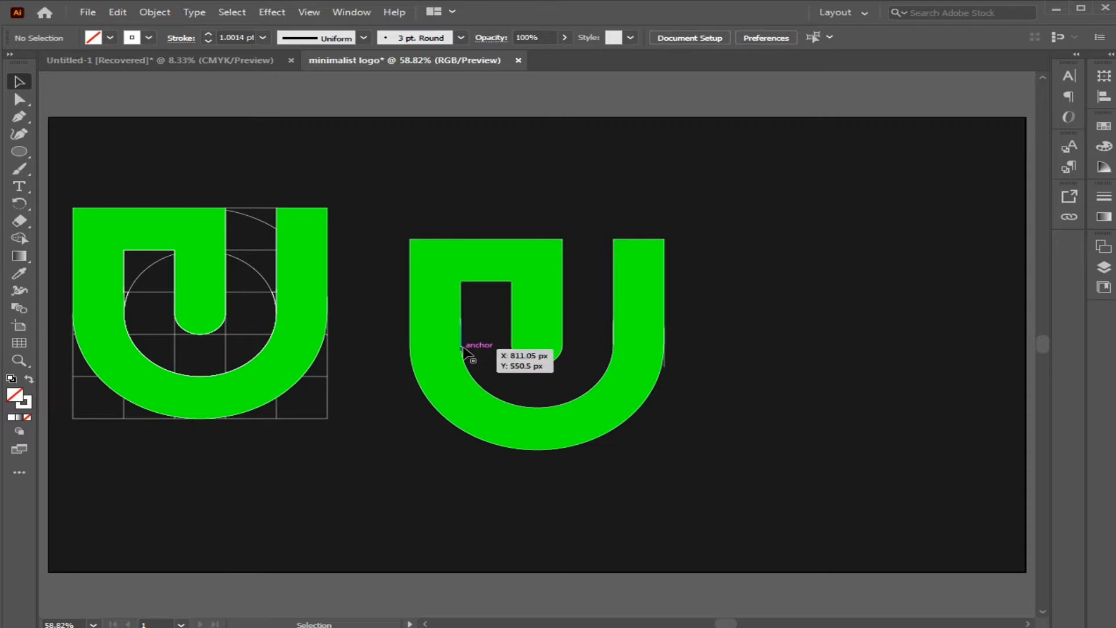
left_click(465, 347)
key("Delete")
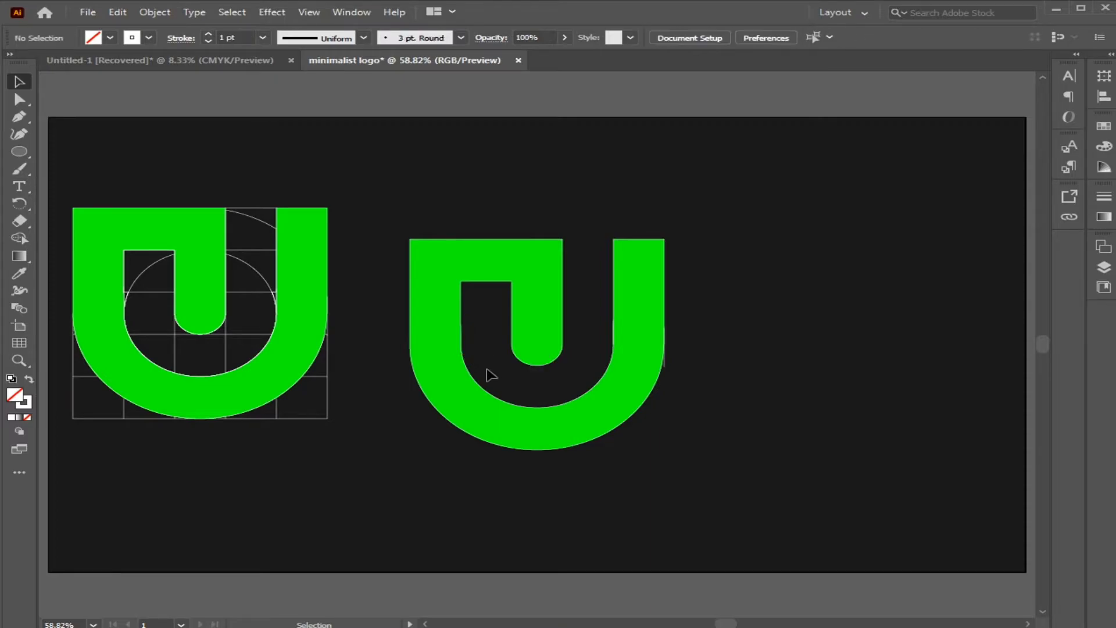
left_click(668, 366)
key("Delete")
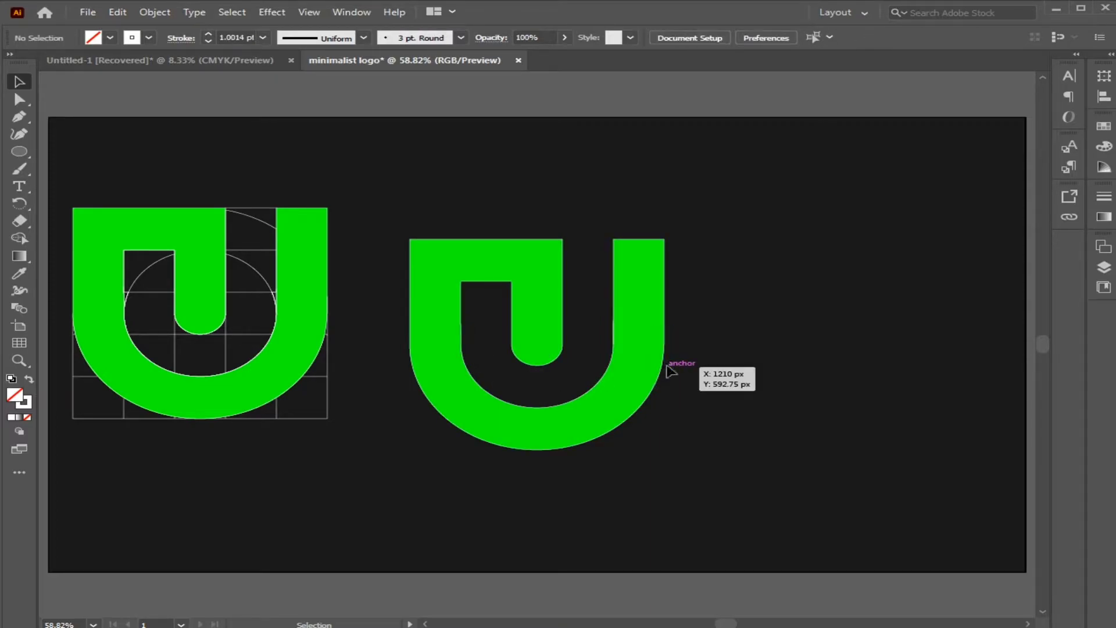
Move the clean green logo to the artboard's right side and delete the short stray line left behind.
left_click(640, 383)
left_click_drag(640, 383, 882, 358)
left_click(705, 192)
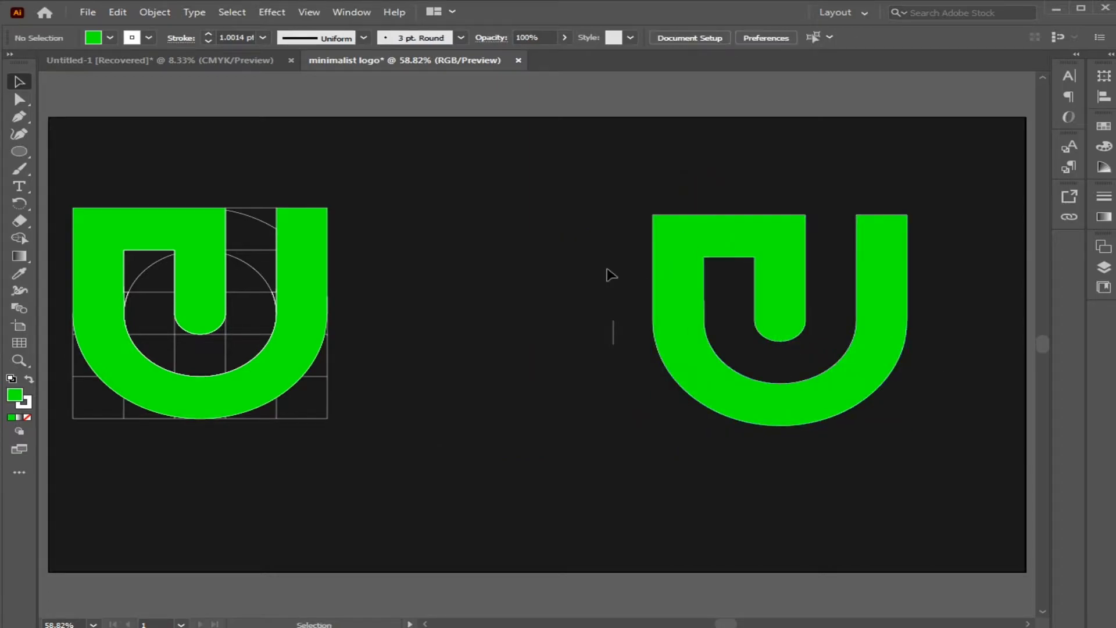
left_click_drag(608, 272, 623, 348)
key("Delete")
Fill the gridded logo on the artboard's left side with white.
left_click(114, 215)
left_click(112, 38)
left_click(35, 64)
left_click(396, 174)
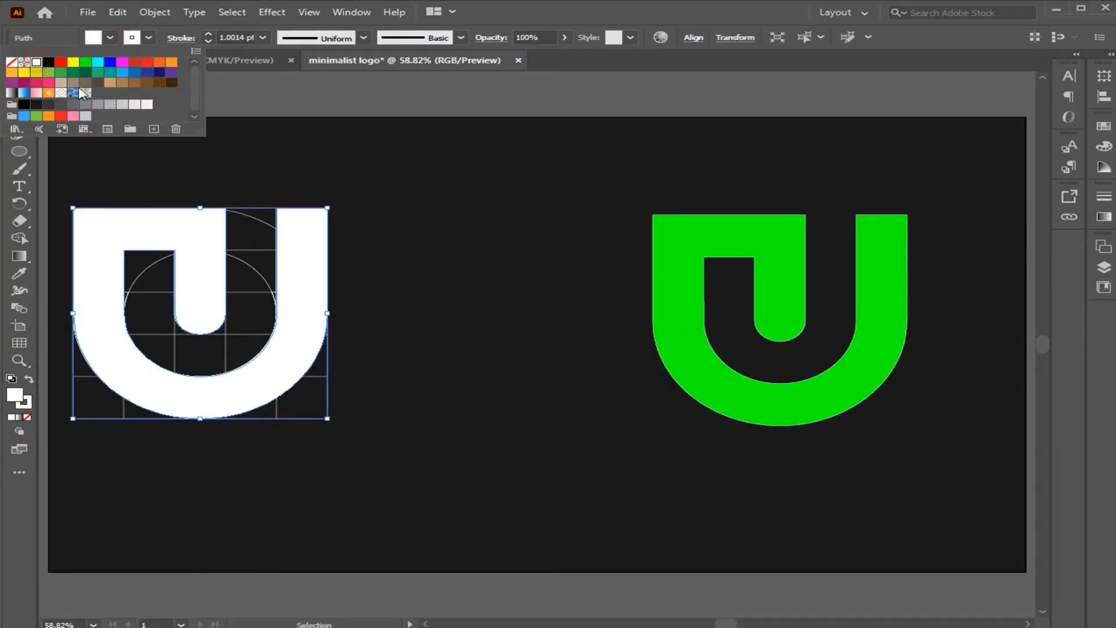
Group the white logo with its construction grid.
left_click_drag(59, 182, 399, 469)
right_click(297, 356)
left_click(350, 491)
left_click(371, 435)
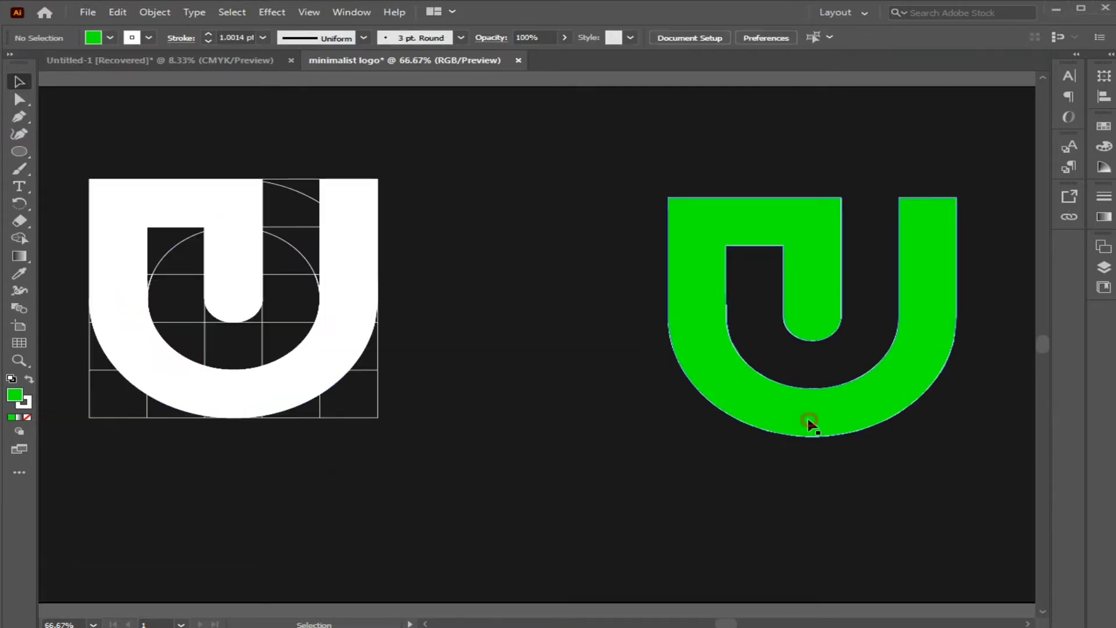
left_click(810, 486)
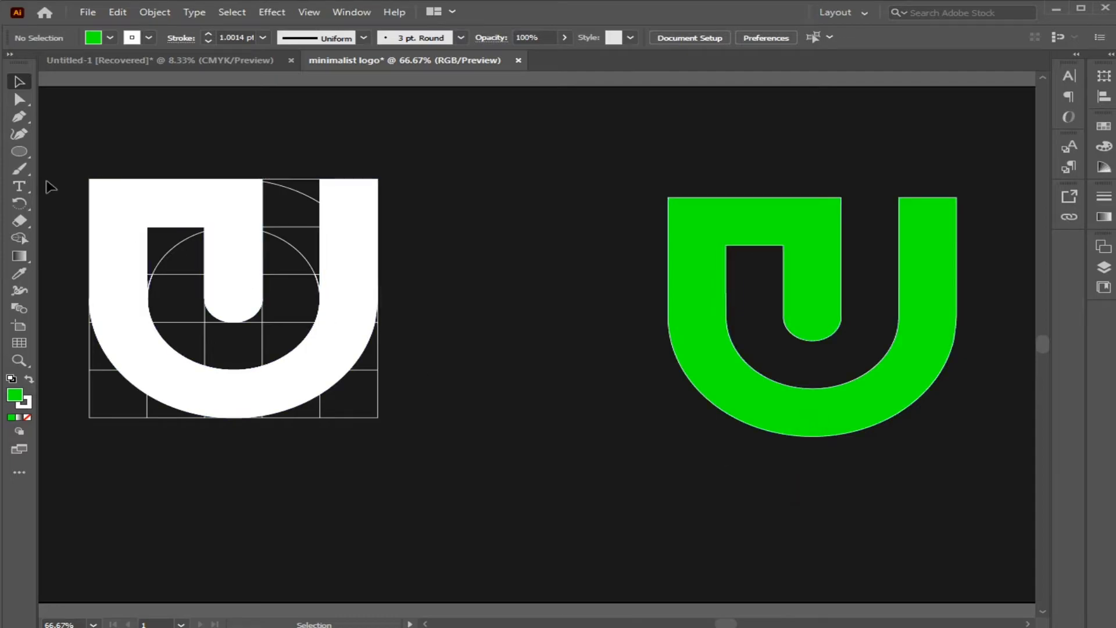
Draw a curved Pen path across the green logo's lower right, from the inner right edge to the outer bottom edge.
key("ctrl+equal")
key("ctrl+equal")
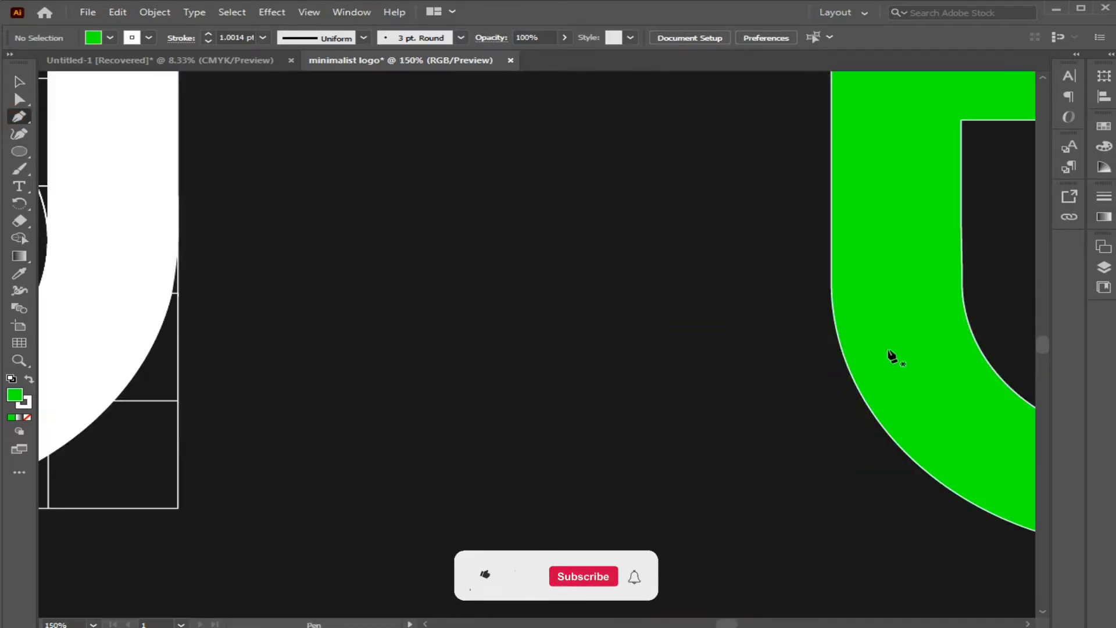
left_click_drag(891, 355, 481, 221)
left_click_drag(817, 423, 667, 473)
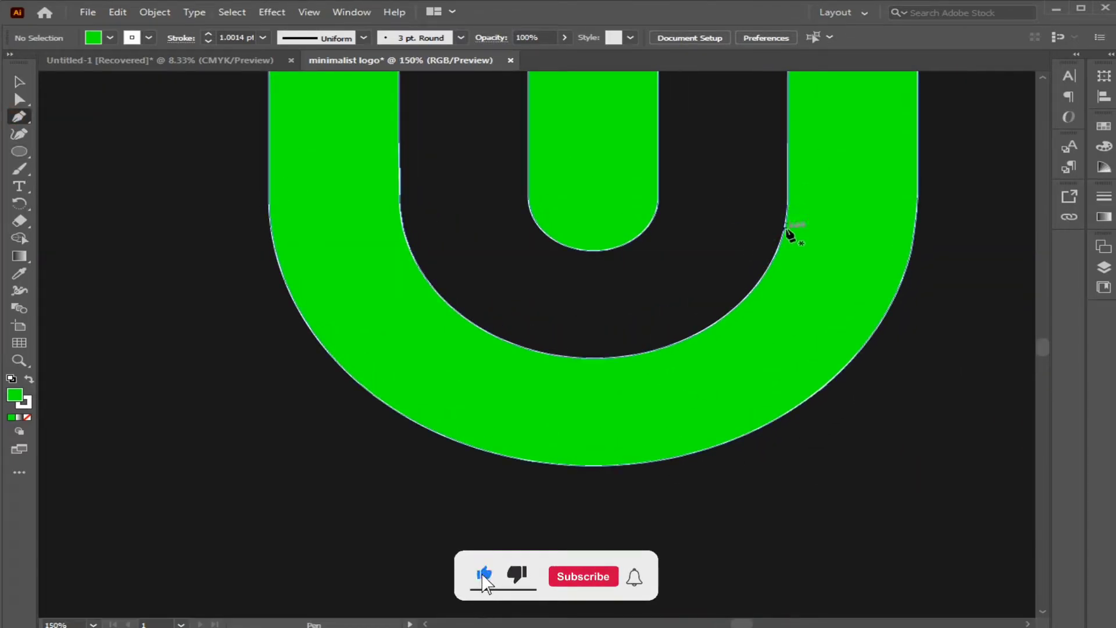
left_click(787, 207)
left_click_drag(658, 460, 528, 569)
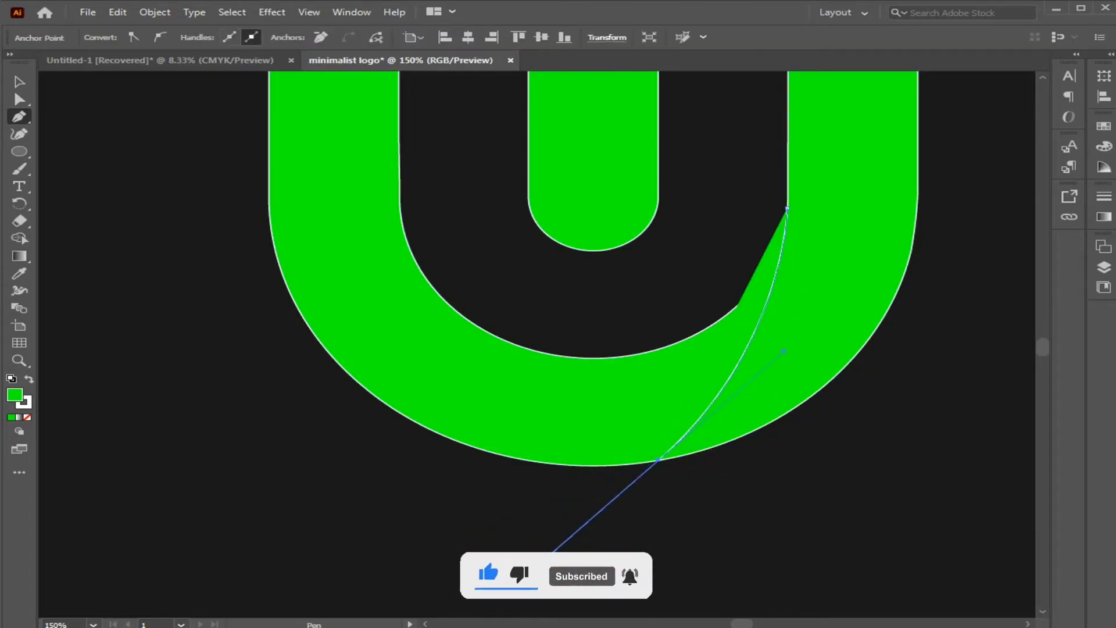
left_click(19, 81)
left_click(130, 199)
Cut the right stem off the green logo along the curved path with Shape Builder.
left_click(410, 365)
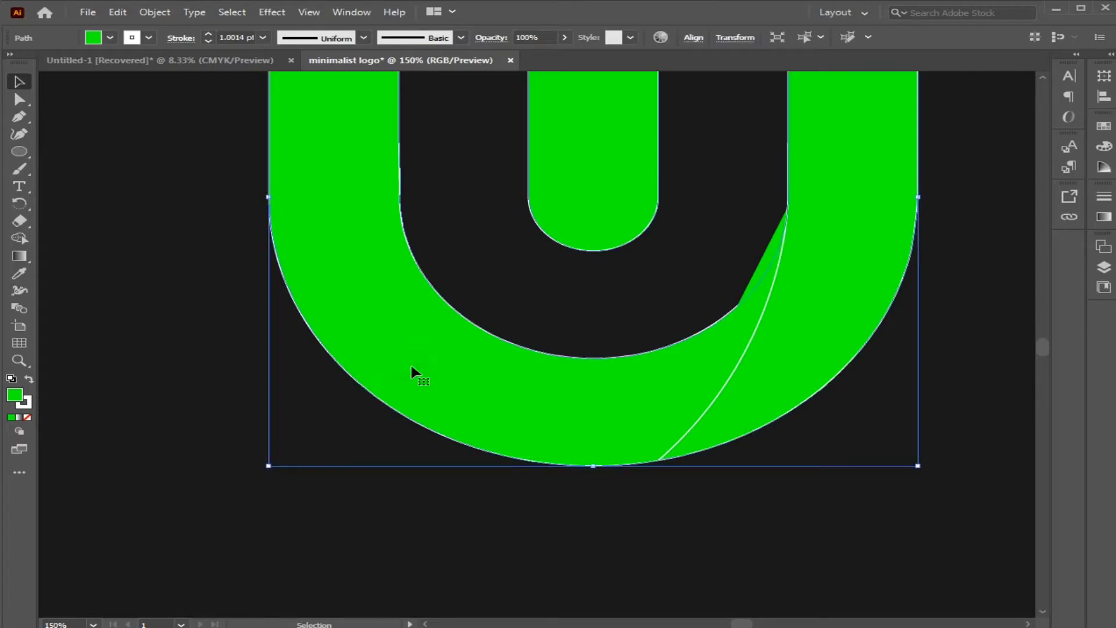
left_click(125, 266)
left_click_drag(135, 216, 813, 515)
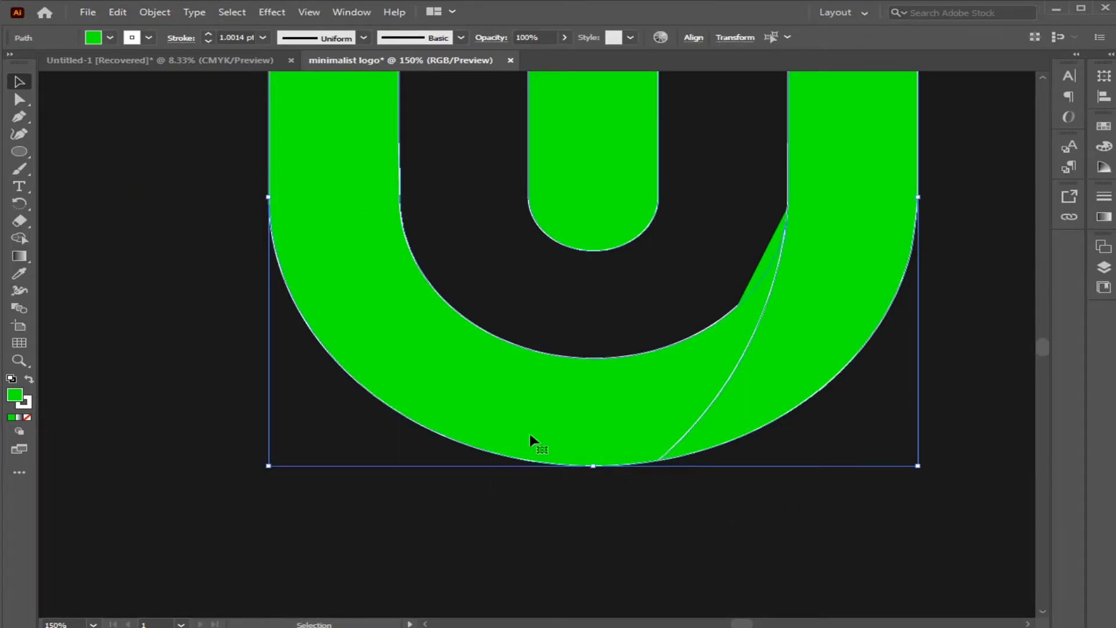
left_click(19, 238)
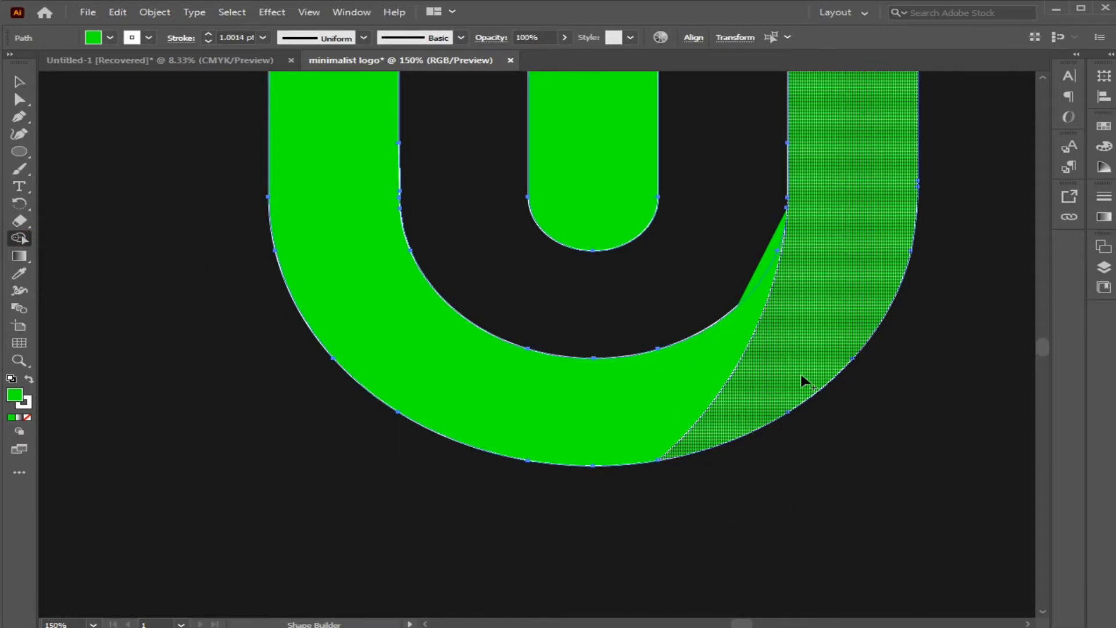
left_click(800, 375, "alt")
Remove the fill from the curved dividing path, keeping only its white outline.
key("v")
left_click(678, 269)
left_click(765, 267)
left_click(28, 418)
left_click(100, 459)
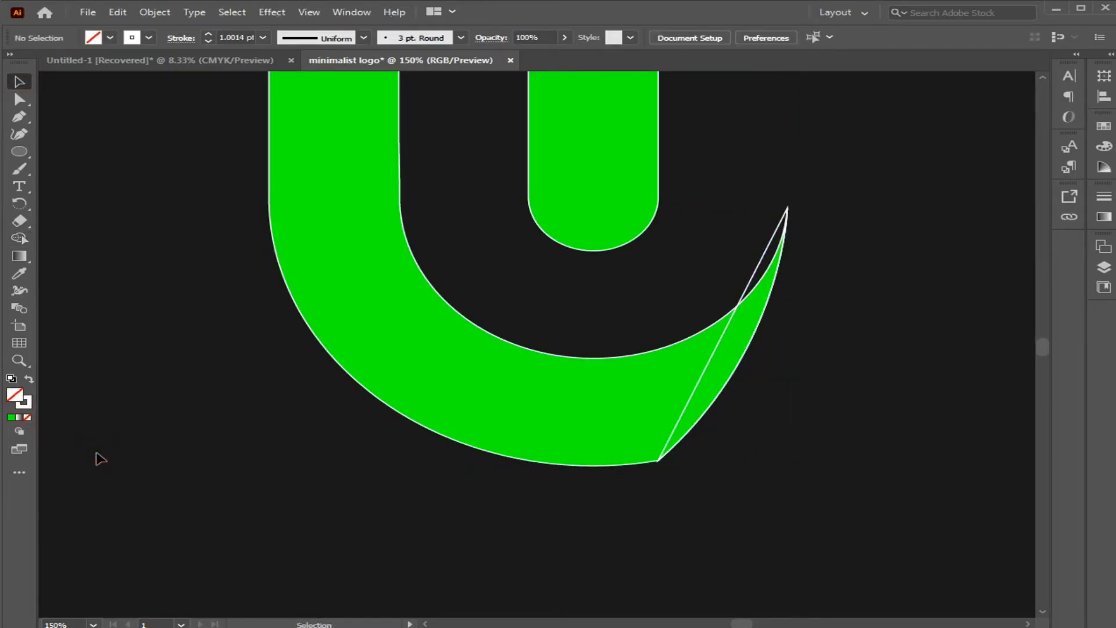
Fill the remaining left part of the green logo with red.
key("ctrl+0")
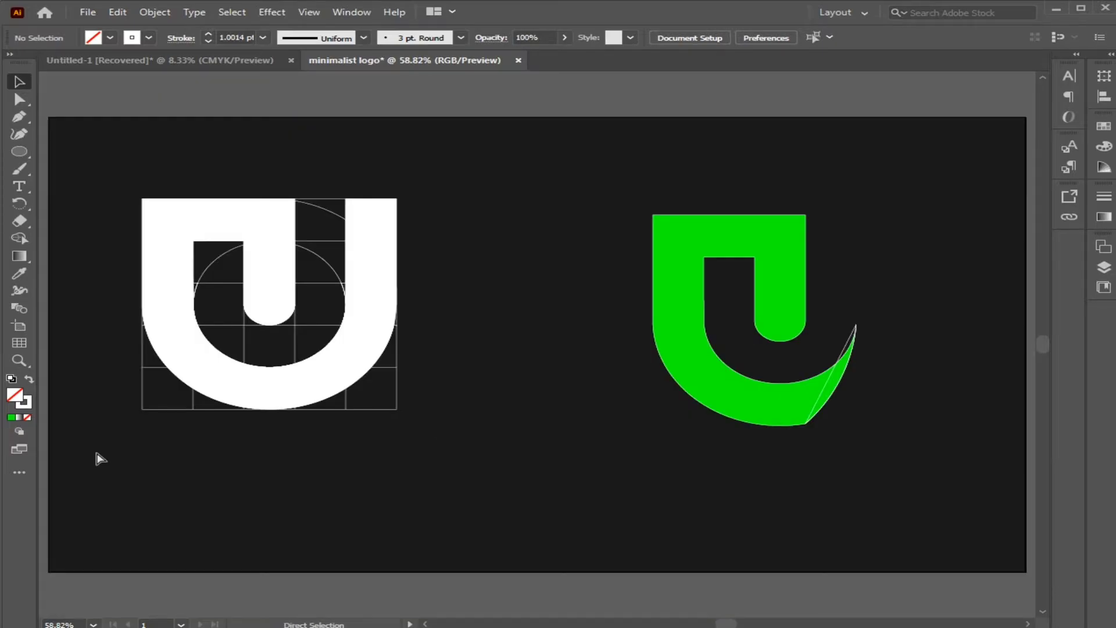
left_click(657, 235)
left_click(109, 37)
left_click(62, 70)
left_click(465, 186)
Paste the full green logo, line it up over the red shape and send it to the back.
key("ctrl+v")
left_click_drag(706, 334, 868, 216)
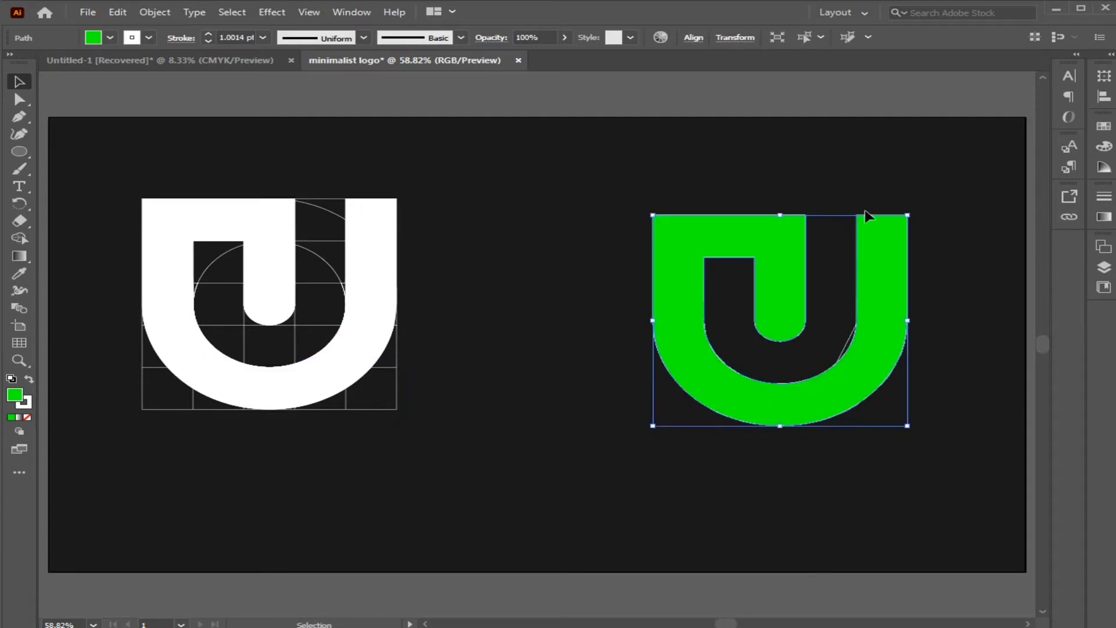
right_click(873, 278)
mouse_move(872, 570)
left_click(726, 620)
left_click(865, 481)
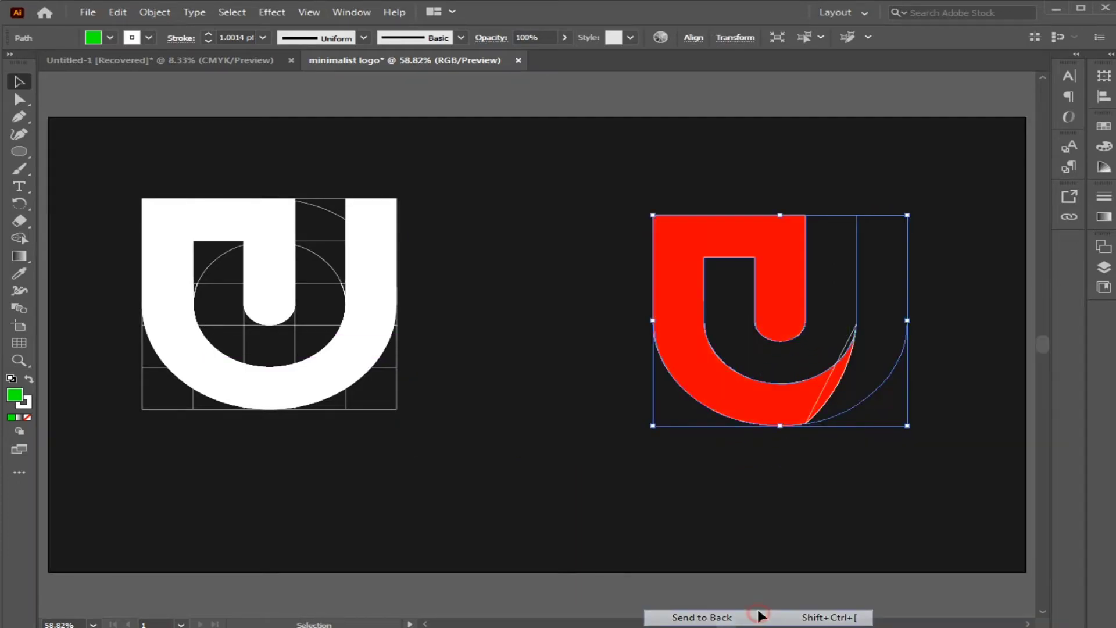
Raise the full green logo above the dark background, keeping it behind the red shape.
left_click(893, 367)
right_click(892, 357)
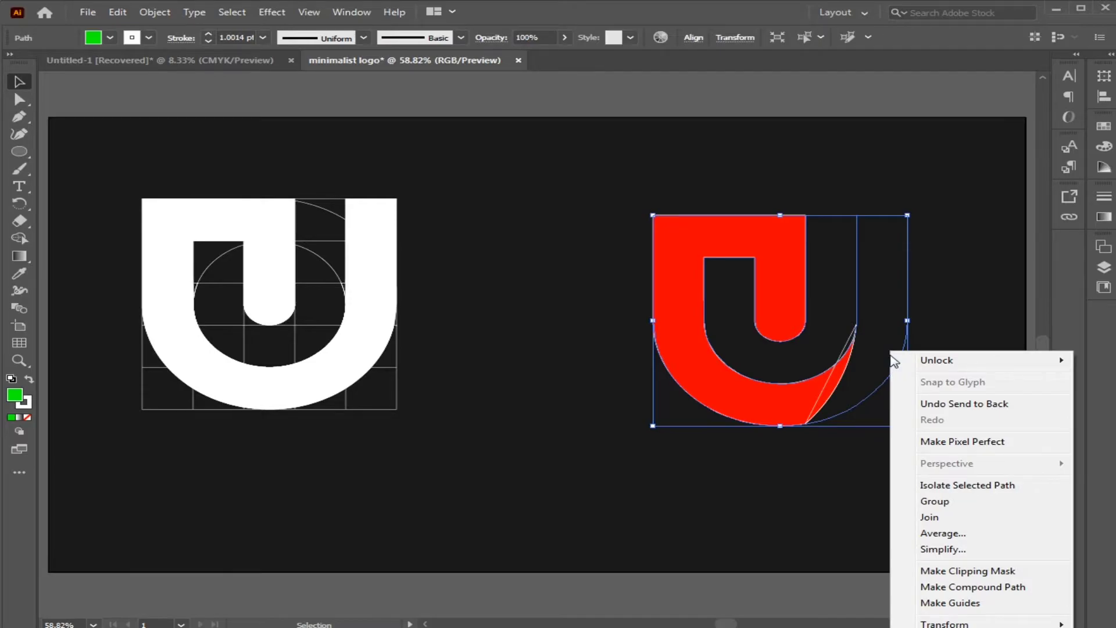
left_click(831, 626)
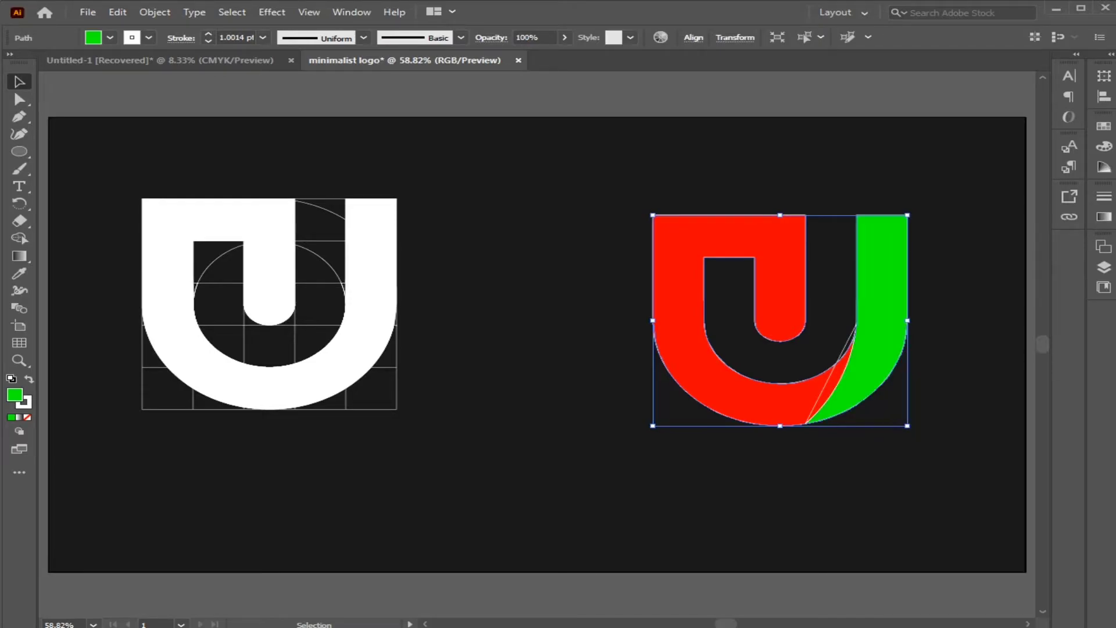
Move the red shape well to the left, clear of the green logo and the curved path.
left_click(874, 549)
key("ctrl+equal")
key("ctrl+equal")
left_click_drag(872, 544, 482, 486)
left_click(513, 376)
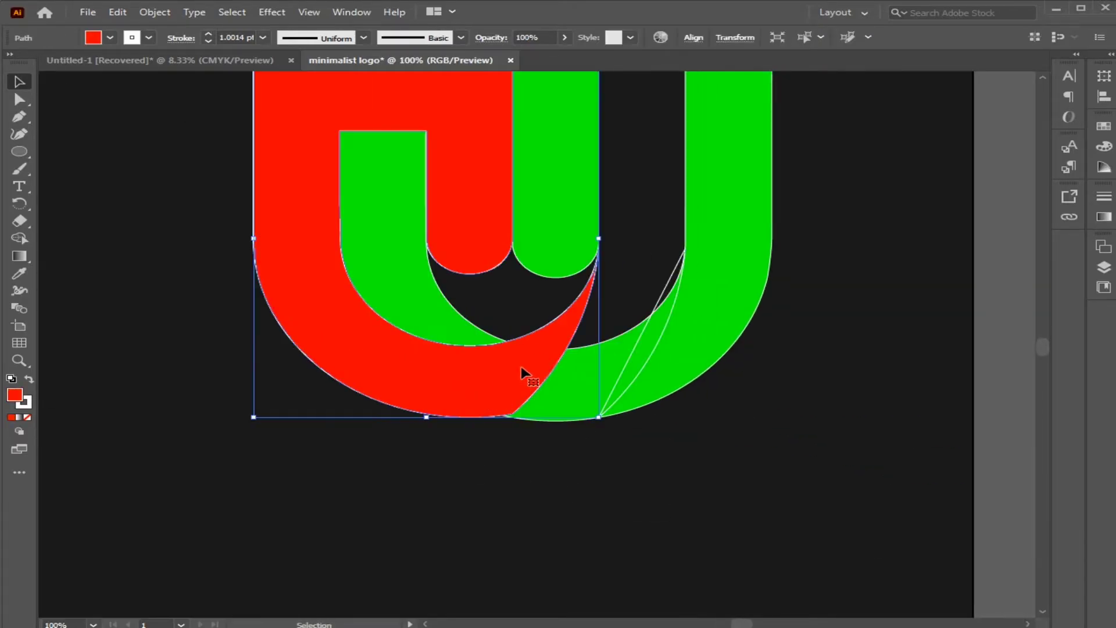
left_click_drag(513, 376, 141, 403)
Trim the green logo along the curve with Shape Builder so only its right stem is left.
left_click_drag(306, 199, 753, 471)
left_click(26, 235)
mouse_move(521, 466)
left_mouse_down("alt")
mouse_move(558, 309)
mouse_move(634, 332)
left_mouse_up("alt")
left_click(663, 286, "alt")
left_click(23, 82)
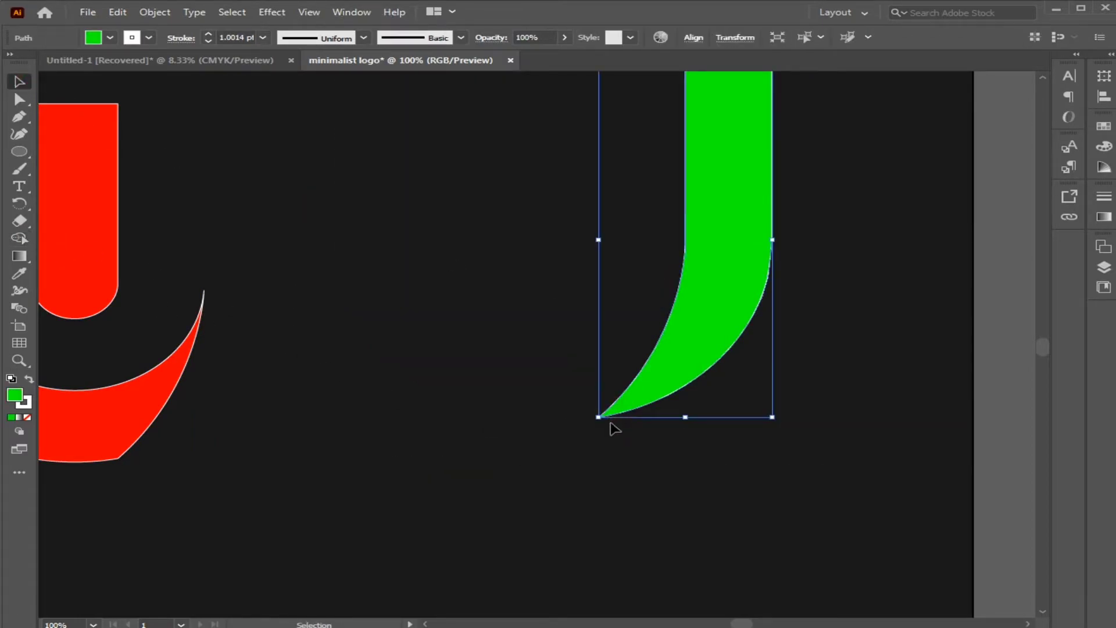
Try to remove the stroke from the green right stem.
left_click(263, 38)
left_click(150, 38)
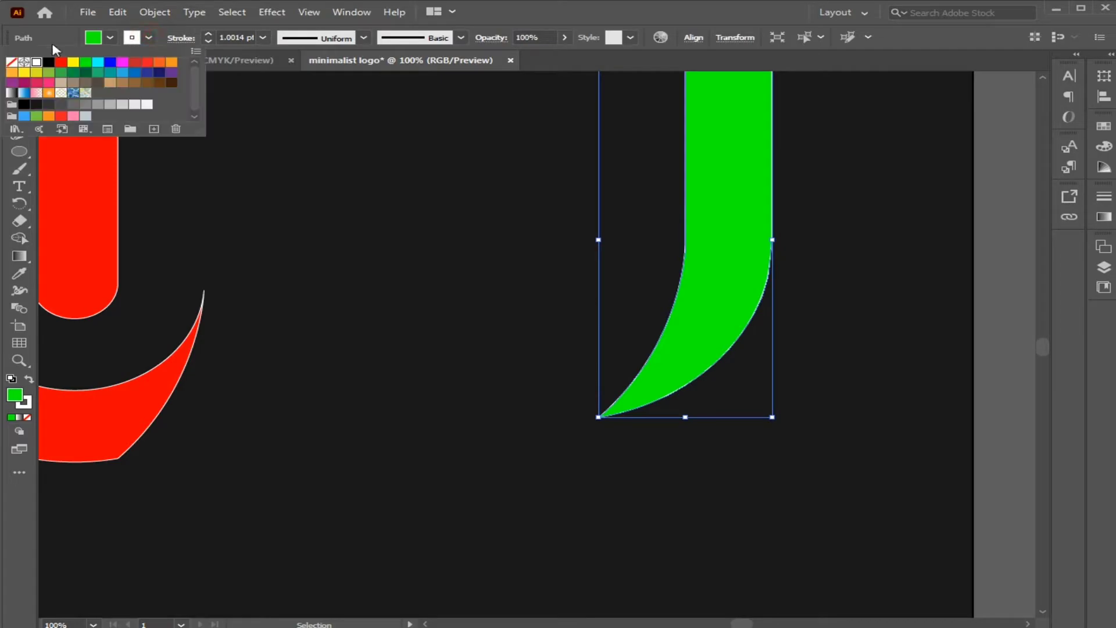
left_click(13, 63)
left_click(274, 283)
Move the red shape back against the green stem so their curved edges meet.
mouse_move(120, 401)
left_mouse_down()
mouse_move(278, 347)
mouse_move(587, 356)
left_mouse_up()
left_click(680, 494)
key("ctrl+plus")
key("ctrl+plus")
key("ctrl+plus")
key("ctrl+plus")
key("ctrl+plus")
left_click_drag(680, 494, 538, 201)
left_click_drag(674, 531, 440, 283)
Set the green stem's stroke weight to 1 pt.
left_click(541, 417)
left_click(264, 38)
left_click(271, 102)
left_click(499, 343)
Fine-tune the green stem's position so its lower tip meets the red shape's bottom corner.
left_click_drag(577, 408, 538, 407)
left_click(627, 427)
mouse_move(622, 391)
left_mouse_down()
mouse_move(660, 399)
mouse_move(620, 387)
left_mouse_up()
left_click(644, 465)
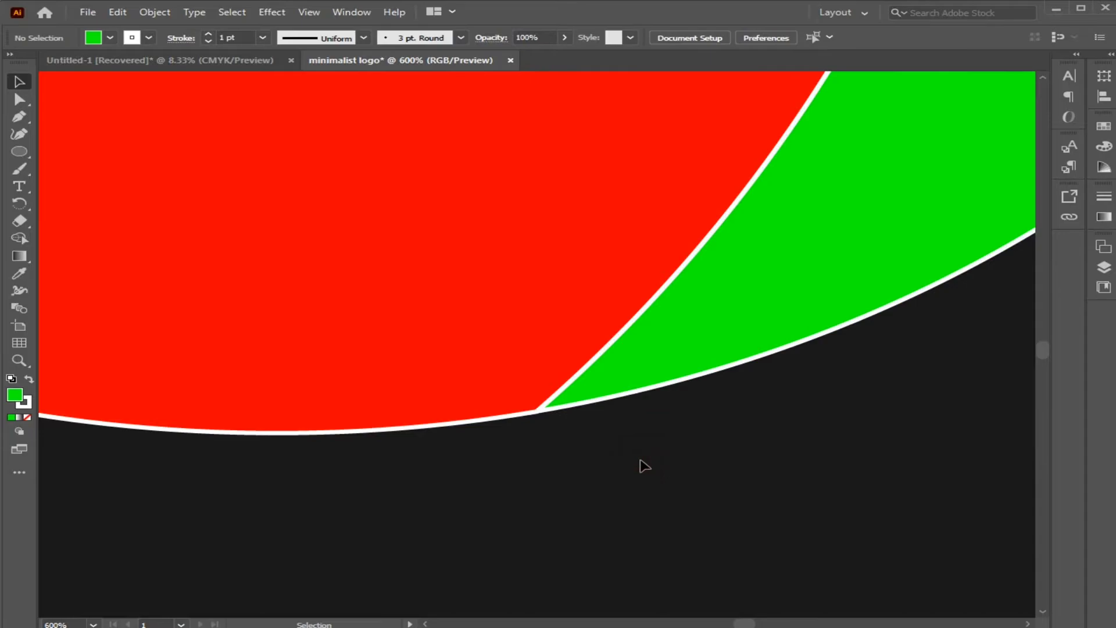
Apply a white-to-black linear gradient to the green right stem.
key("ctrl+0")
left_click_drag(598, 176, 840, 349)
left_click(936, 487)
left_click(887, 358)
left_click(1102, 221)
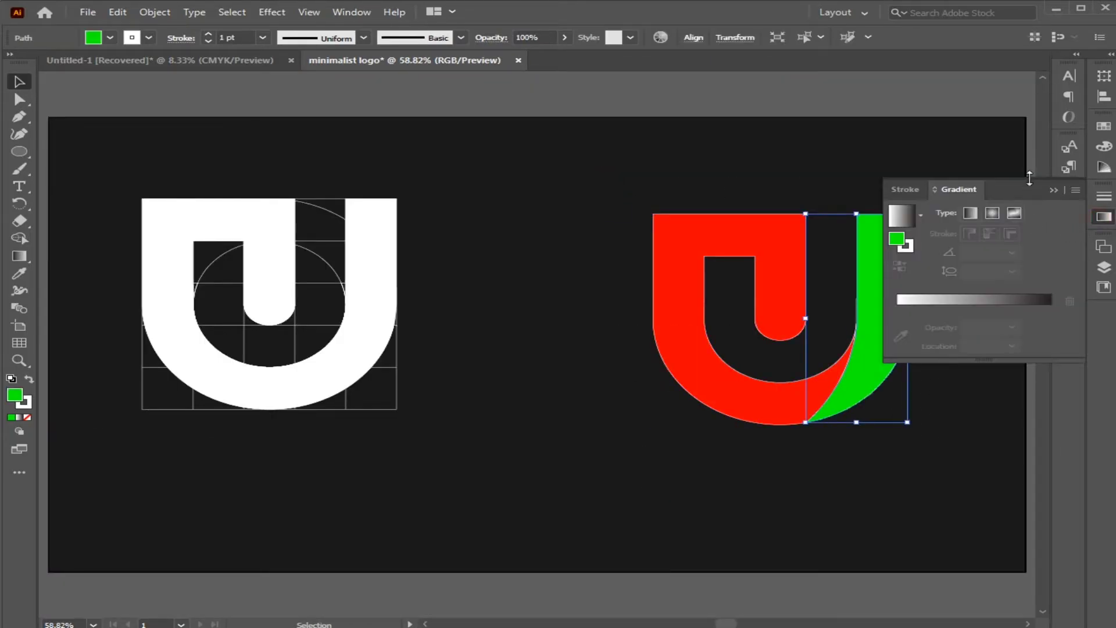
left_click(975, 301)
Change the stem gradient's black end stop to red FF0026.
left_click_drag(815, 481, 580, 478)
key("ctrl+plus")
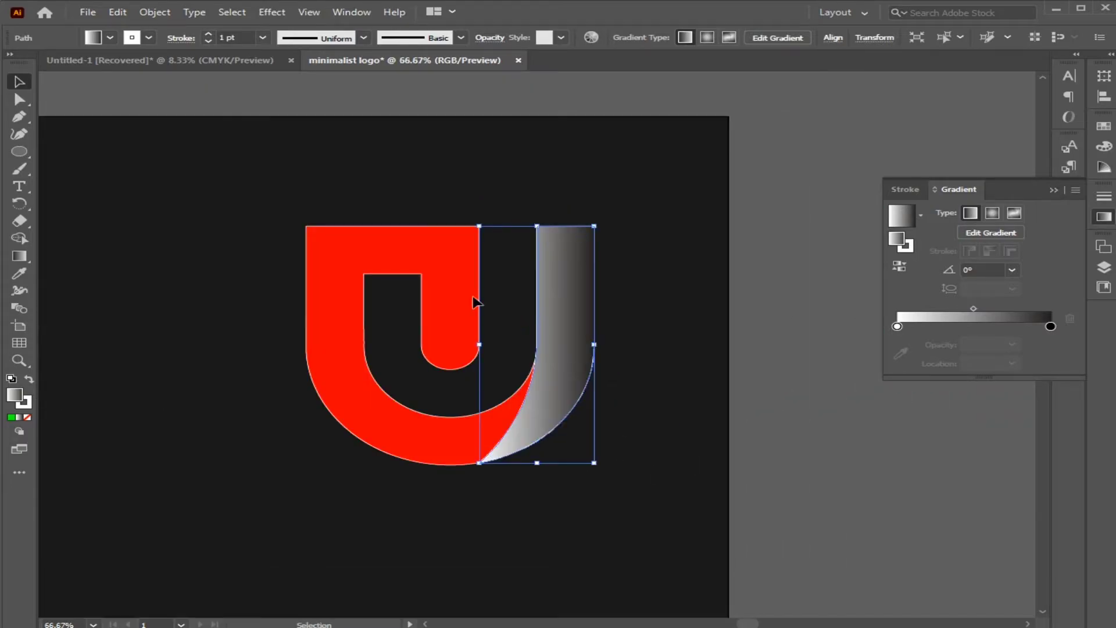
left_click(111, 41)
left_click(68, 65)
left_click_drag(67, 65, 958, 318)
mouse_move(1051, 326)
left_mouse_down()
mouse_move(997, 336)
mouse_move(1050, 326)
left_mouse_up()
double_click(1051, 326)
left_click_drag(909, 433, 923, 435)
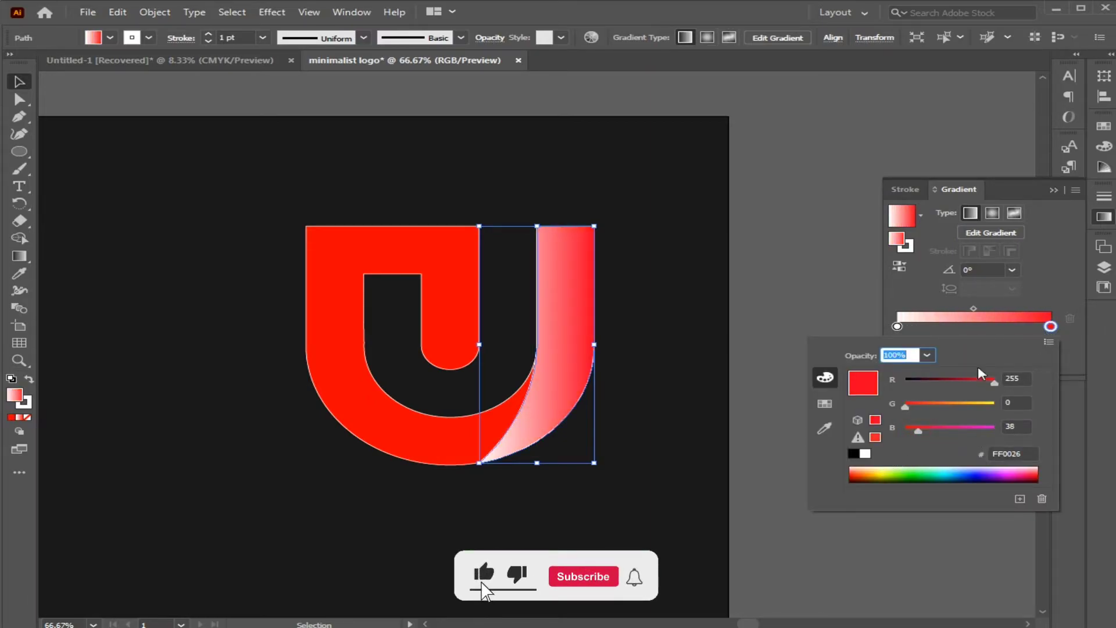
Replace the stem gradient's white starting stop with magenta.
left_click(110, 38)
left_click(123, 63)
left_click_drag(896, 239, 875, 327)
left_click(897, 326)
left_click(1069, 318)
Shift the gradient's magenta starting stop to purple by adjusting its RGB values.
double_click(897, 327)
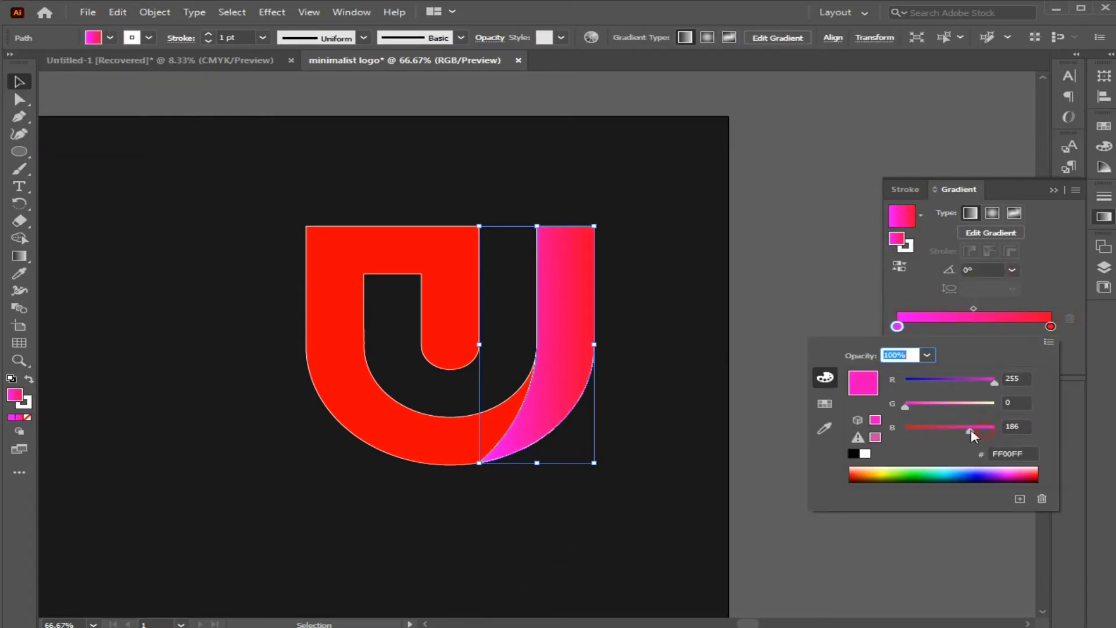
left_click_drag(961, 431, 995, 432)
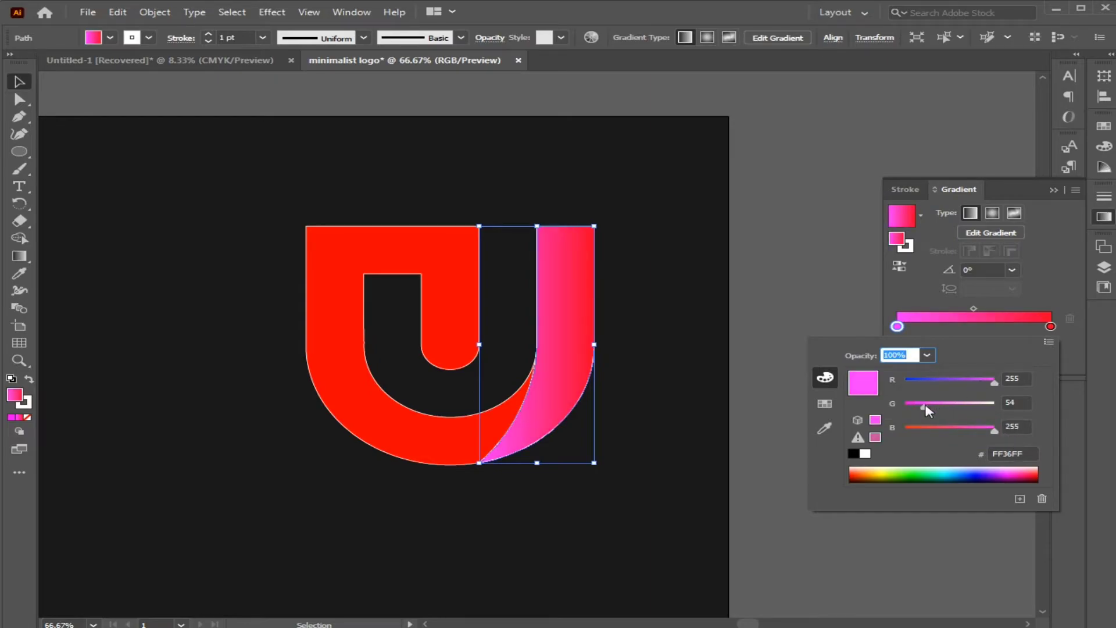
left_click_drag(981, 385, 963, 385)
left_click(1041, 292)
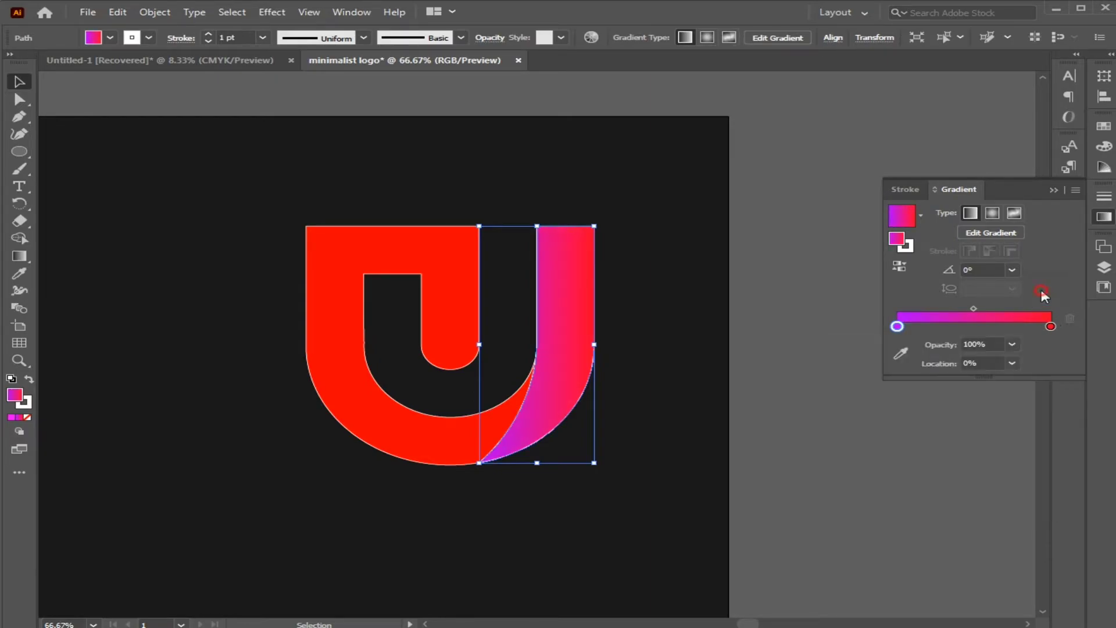
Angle the right stem's gradient diagonally, running from purple at lower left to red at upper right.
left_click(26, 252)
left_click_drag(593, 234, 486, 465)
left_click_drag(576, 308, 623, 201)
left_click_drag(444, 454, 677, 346)
key("v")
left_click(110, 161)
Apply the same purple-to-red linear gradient to the logo's red left part.
left_click(341, 262)
left_click(934, 300)
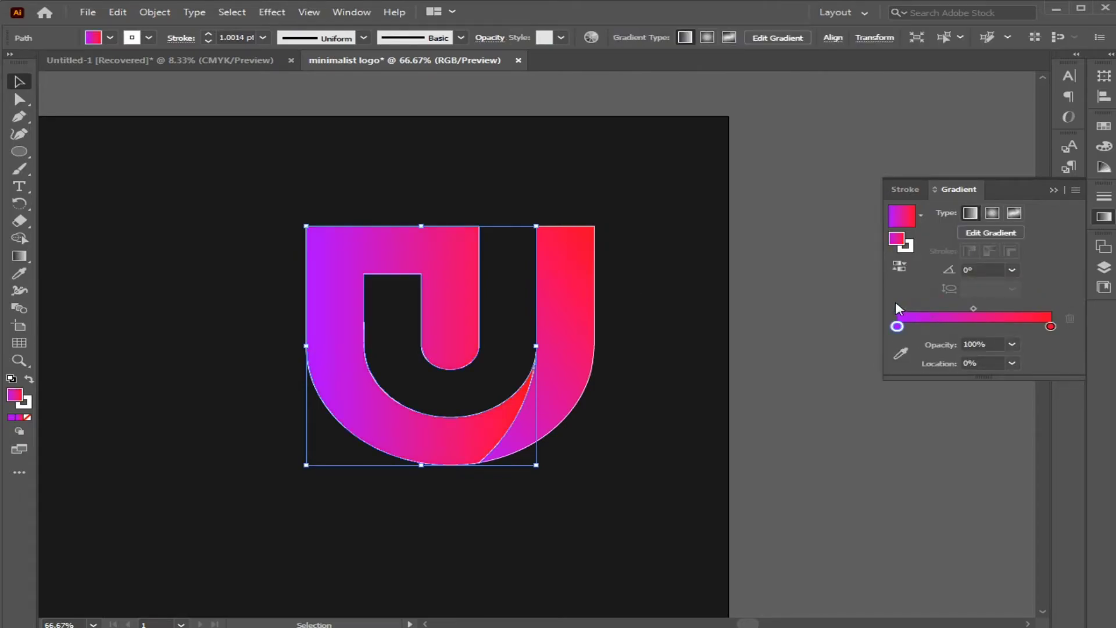
left_click(983, 207)
Remove the white stroke from both parts of the gradient logo.
left_click_drag(135, 158, 601, 484)
left_click(149, 37)
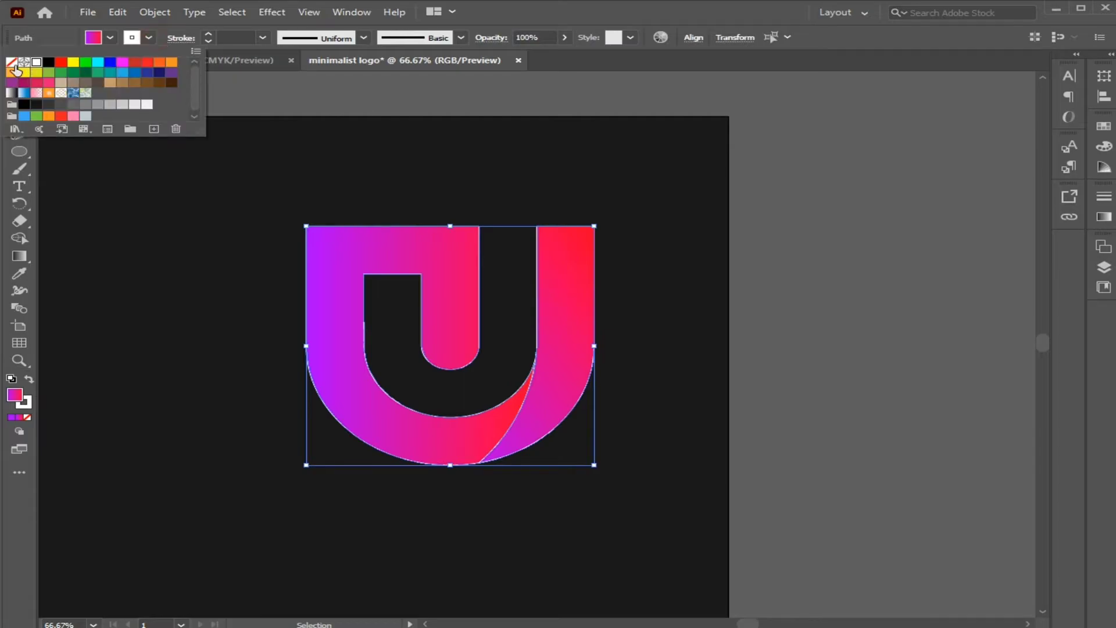
left_click(12, 62)
left_click(104, 219)
left_click(111, 231)
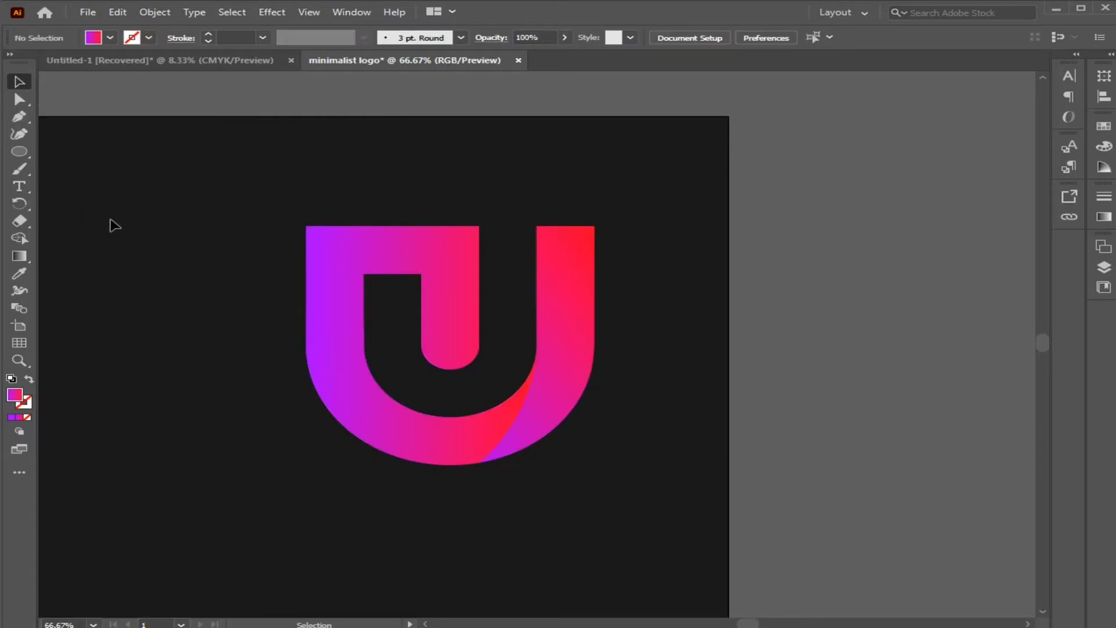
Redirect the right stem's gradient steeply upward, from purple at the lower tip to red above the top.
left_click(558, 407)
key("g")
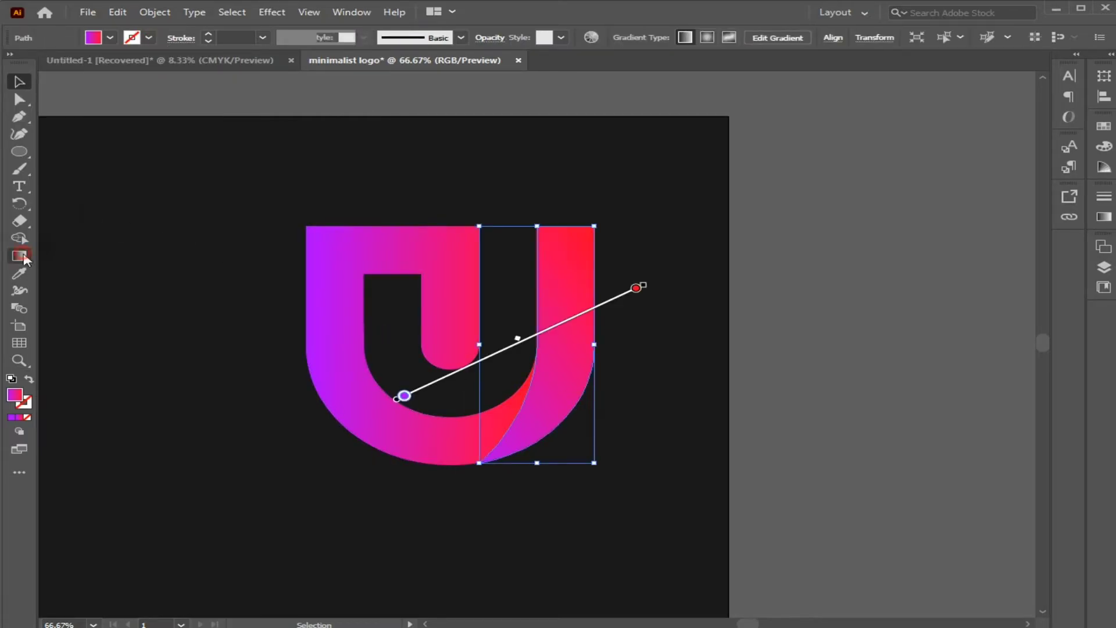
left_click_drag(615, 273, 566, 448)
left_click_drag(522, 307, 689, 495)
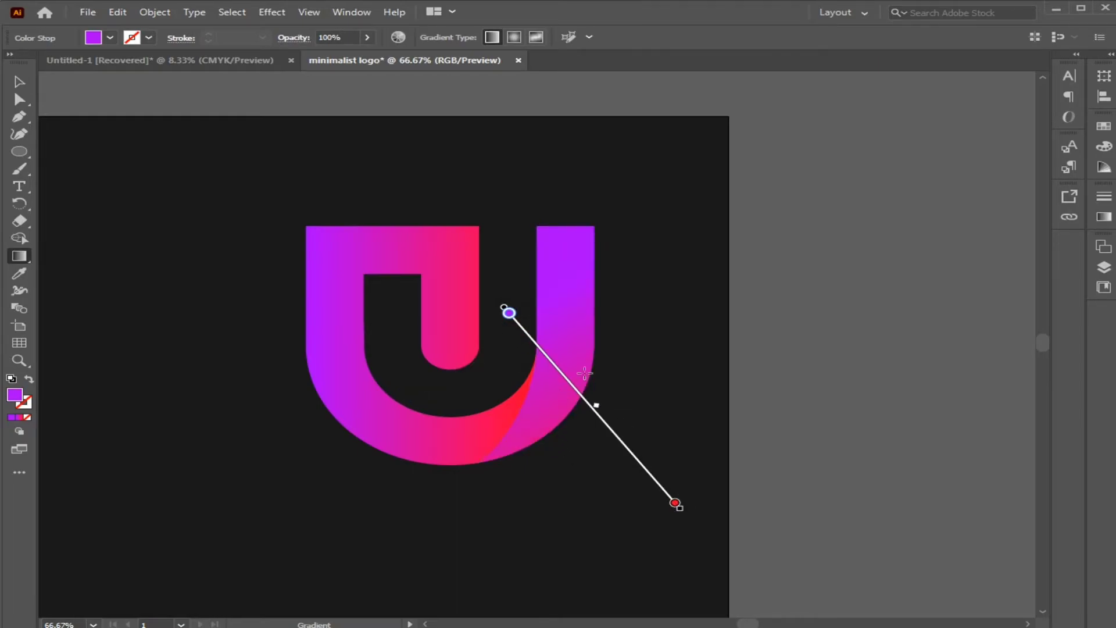
left_click_drag(531, 263, 583, 445)
left_click_drag(568, 237, 538, 512)
mouse_move(644, 362)
left_mouse_down()
mouse_move(575, 392)
mouse_move(463, 413)
left_mouse_up()
left_click_drag(596, 463, 523, 378)
left_click_drag(574, 486, 533, 428)
mouse_move(501, 493)
left_mouse_down()
mouse_move(542, 380)
mouse_move(624, 234)
left_mouse_up()
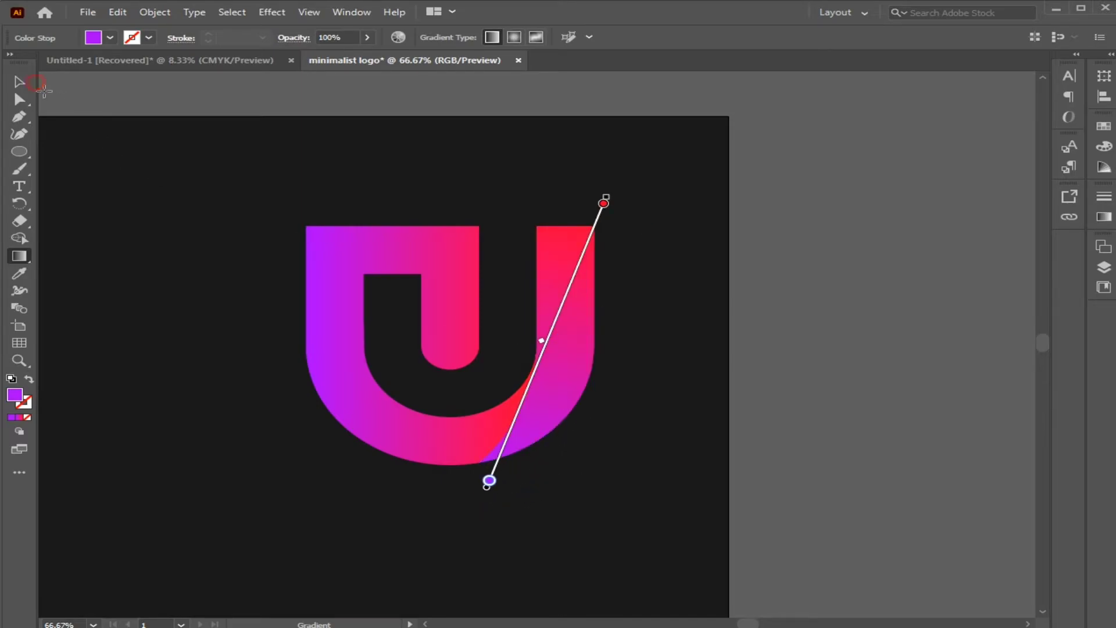
left_click(35, 83)
left_click(121, 165)
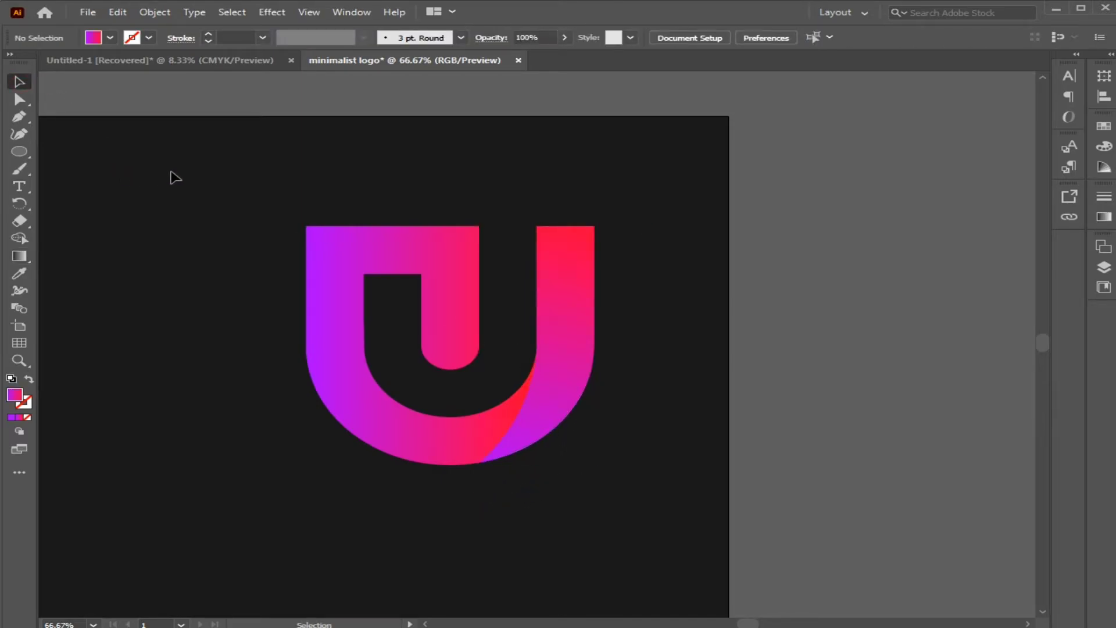
Center the white construction logo vertically on the artboard.
key("ctrl+0")
left_click_drag(117, 159, 541, 440)
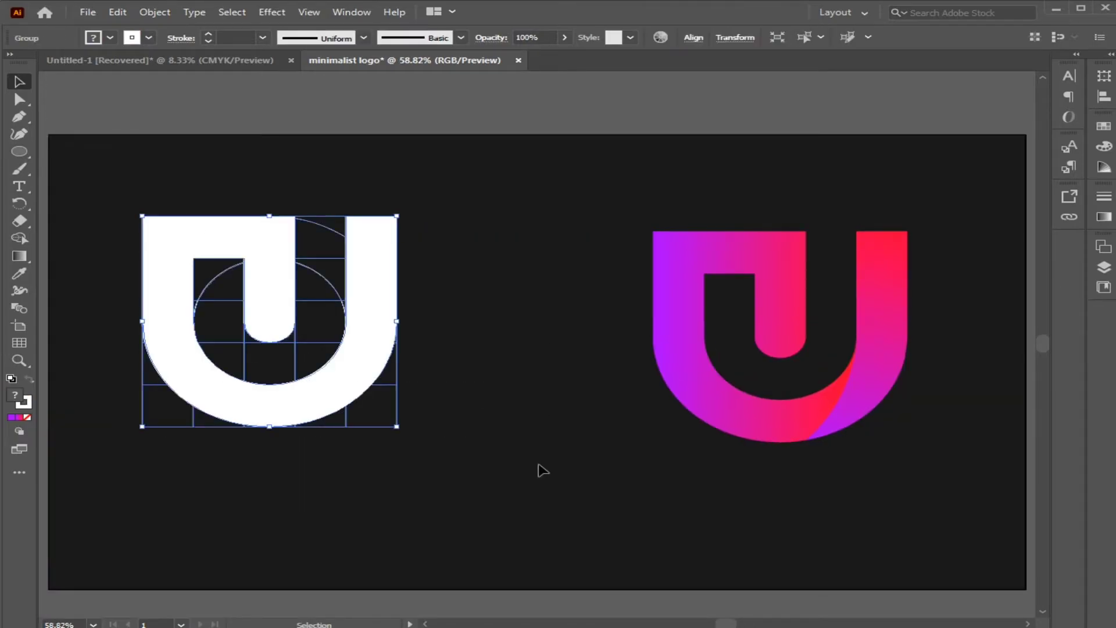
left_click(689, 39)
left_click(656, 78)
Group the two parts of the gradient logo and center the group vertically on the artboard.
left_click_drag(579, 213, 924, 494)
right_click(837, 403)
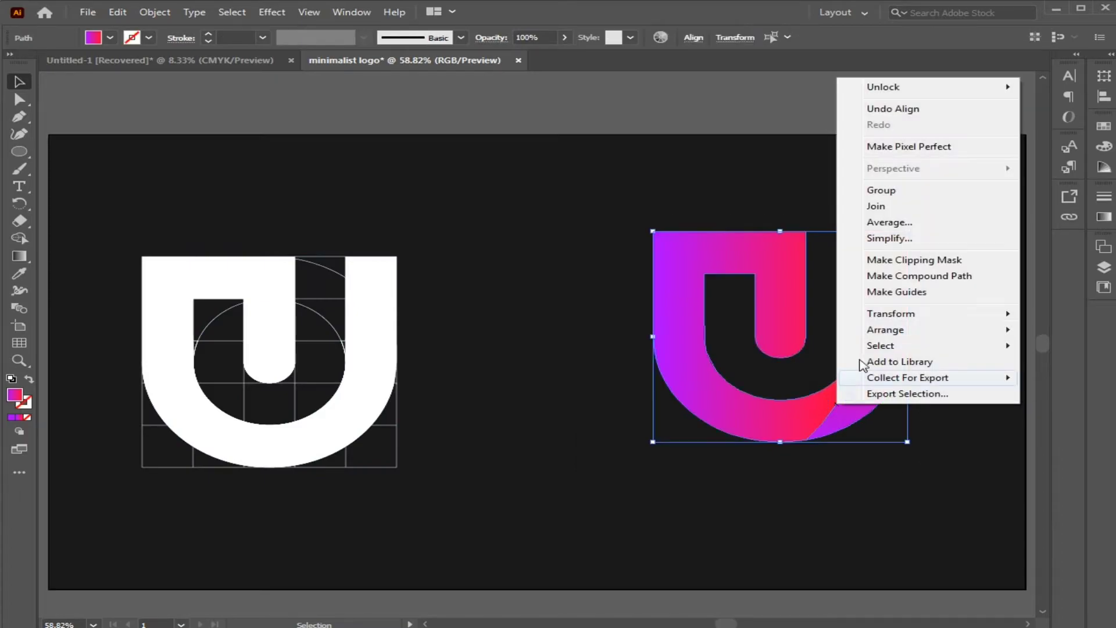
left_click(892, 192)
left_click(693, 37)
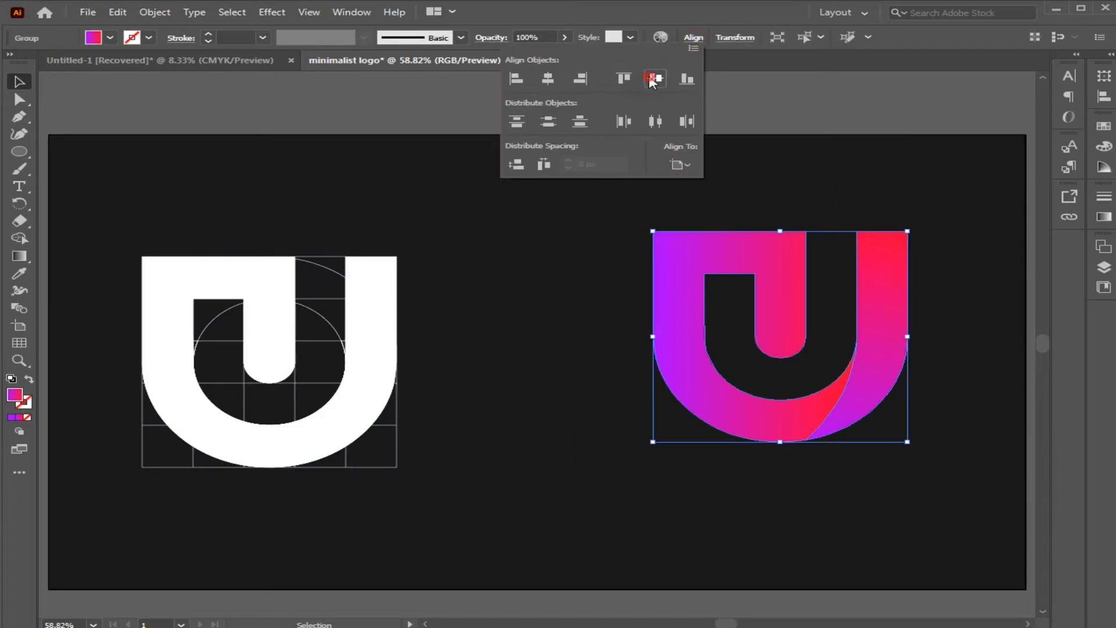
left_click(654, 79)
left_click(616, 287)
Shift the gradient logo slightly farther right, away from the white construction logo.
left_click(381, 346)
left_click_drag(380, 343, 496, 356)
left_click(495, 357)
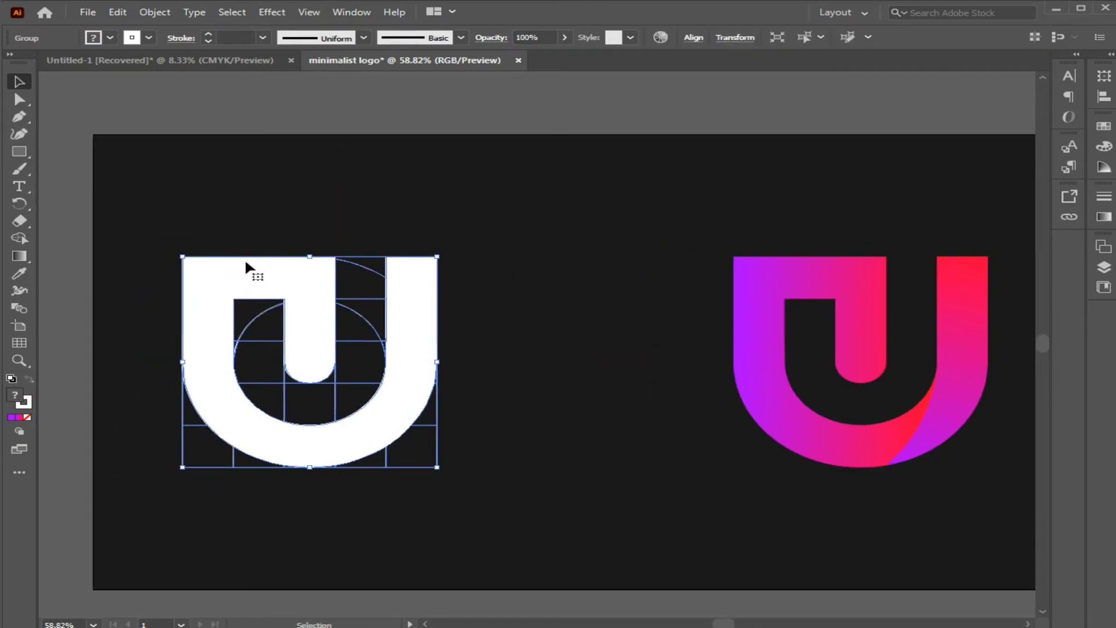
left_click(759, 301)
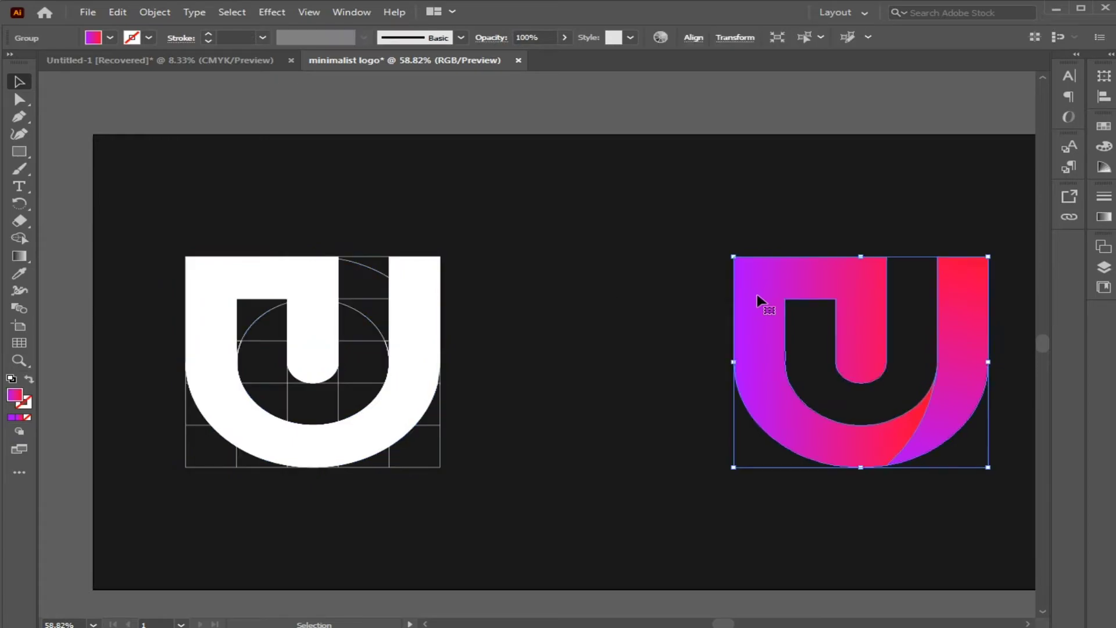
left_click(678, 308)
Draw a small triangle with the purple-to-red gradient fill in the gap between the two logos.
key("ctrl+equal")
key("ctrl+equal")
key("ctrl+equal")
left_click(21, 153)
left_click_drag(599, 368, 640, 411)
key("a")
left_click_drag(547, 326, 595, 398)
key("v")
Duplicate the small triangle and fill the copy with white.
key("ctrl+c")
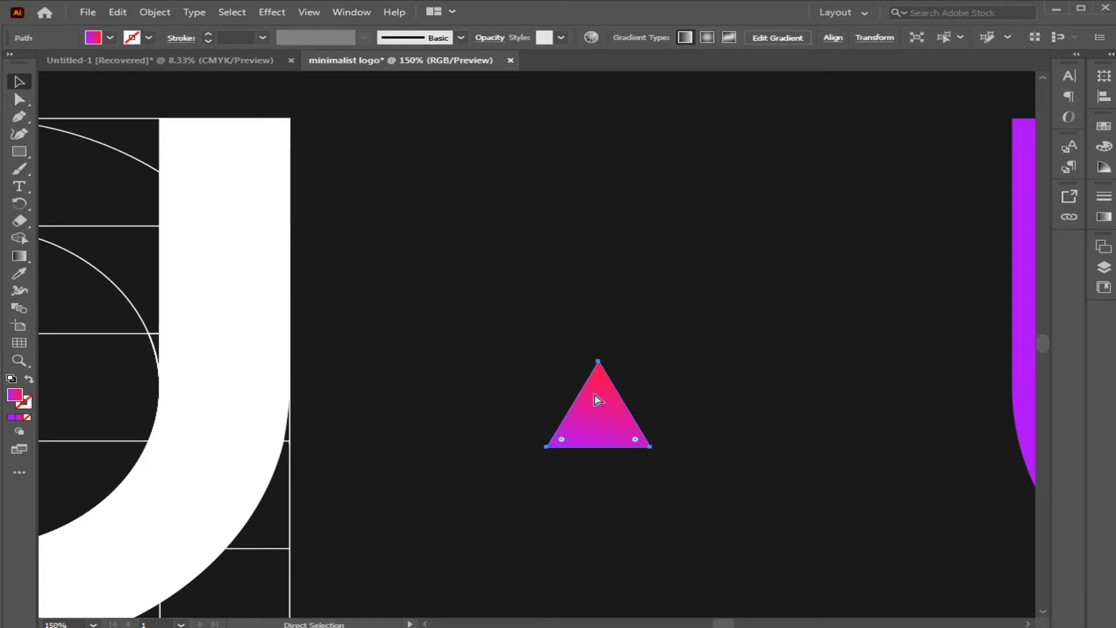
key("ctrl+v")
left_click_drag(548, 347, 609, 438)
left_click(109, 39)
left_click(29, 73)
Place the white triangle slightly lower over the gradient one and widen it on both sides.
left_click_drag(651, 436, 603, 463)
left_click_drag(667, 431, 671, 431)
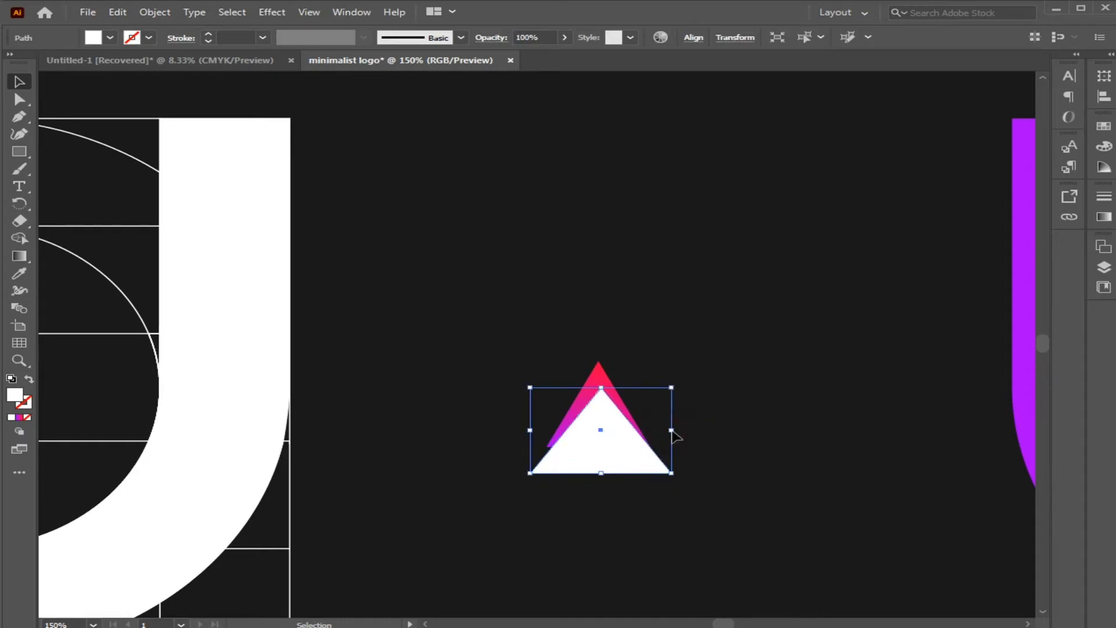
left_click_drag(533, 432, 523, 431)
Subtract the white triangle from the gradient triangle with Shape Builder, leaving an arrowhead.
left_click_drag(511, 359, 695, 517)
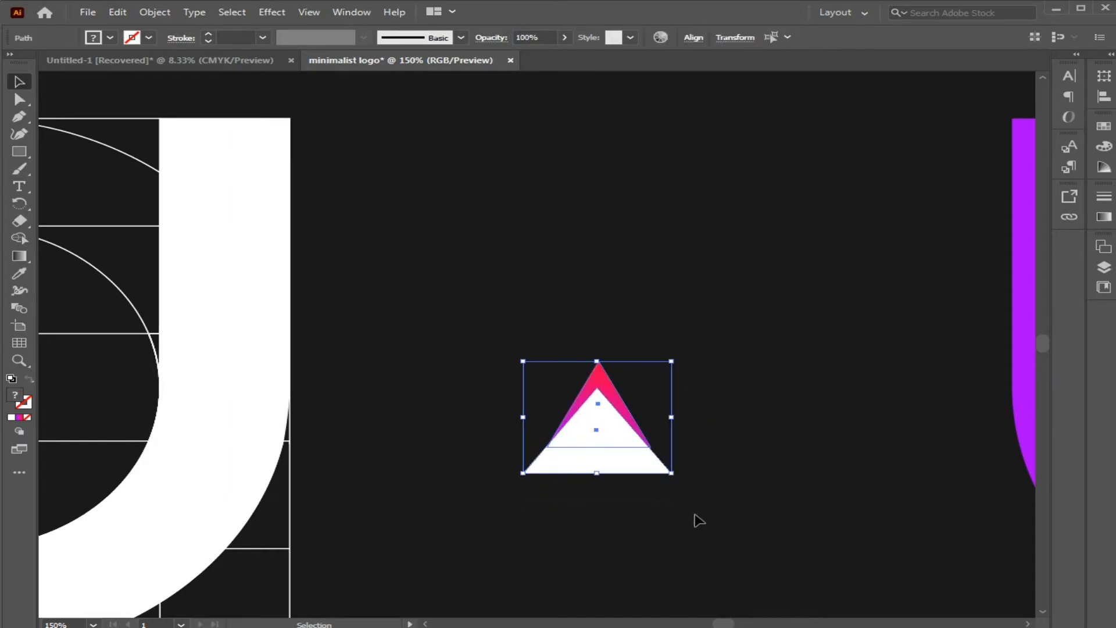
left_click(19, 239)
left_click_drag(581, 462, 600, 436)
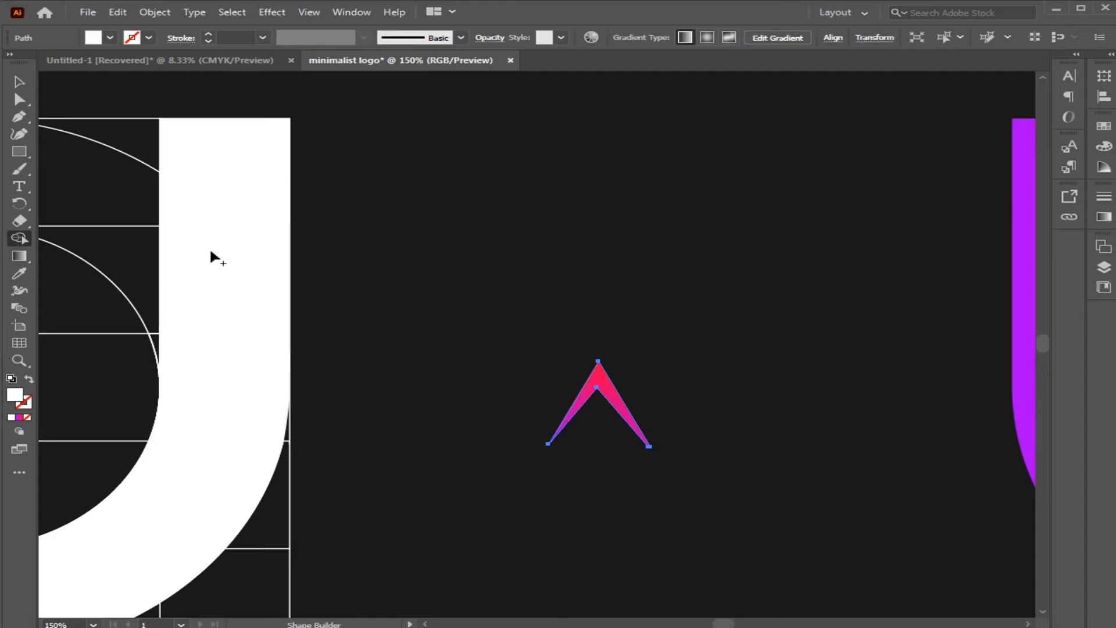
Rotate the arrowhead between the two logos so that it points toward the gradient logo.
left_click(19, 81)
left_click_drag(665, 366, 693, 498)
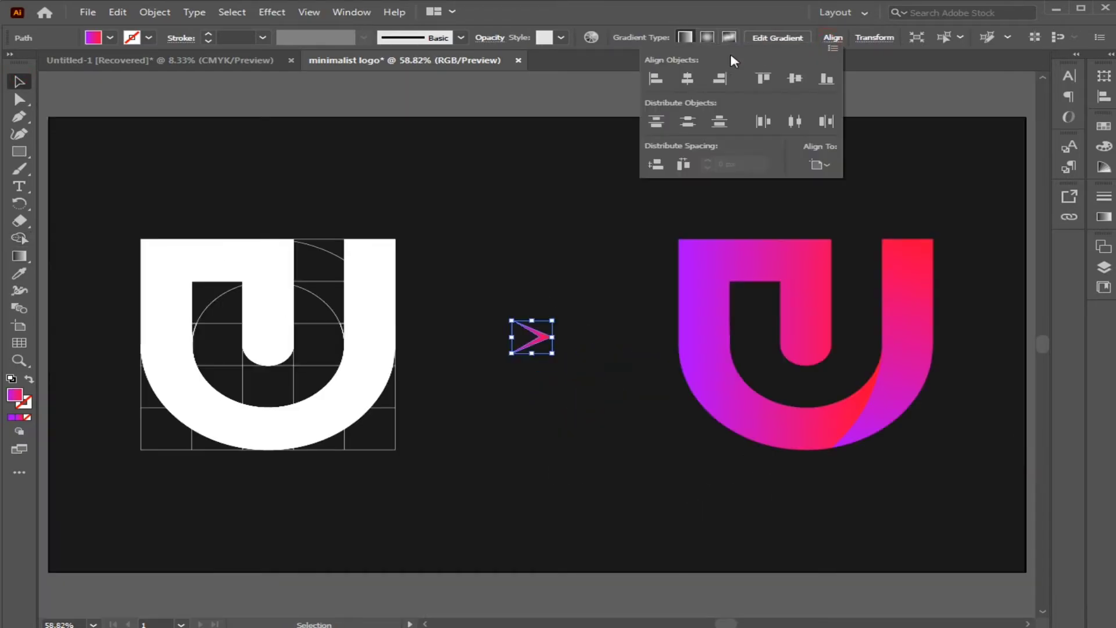
Try an Outer Glow in Screen mode with 75% opacity, 5 px blur and a different glow color on the gradient logo, and undo it.
left_click(703, 319)
left_click(278, 11)
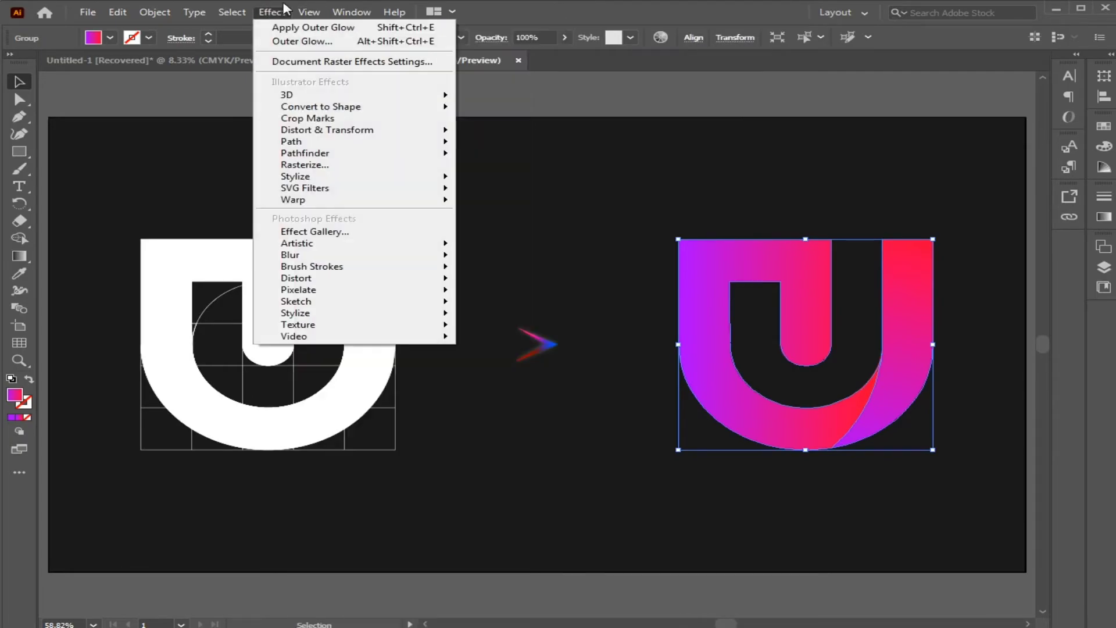
mouse_move(302, 176)
left_click(506, 228)
left_click_drag(663, 118, 582, 102)
left_click_drag(596, 157, 535, 159)
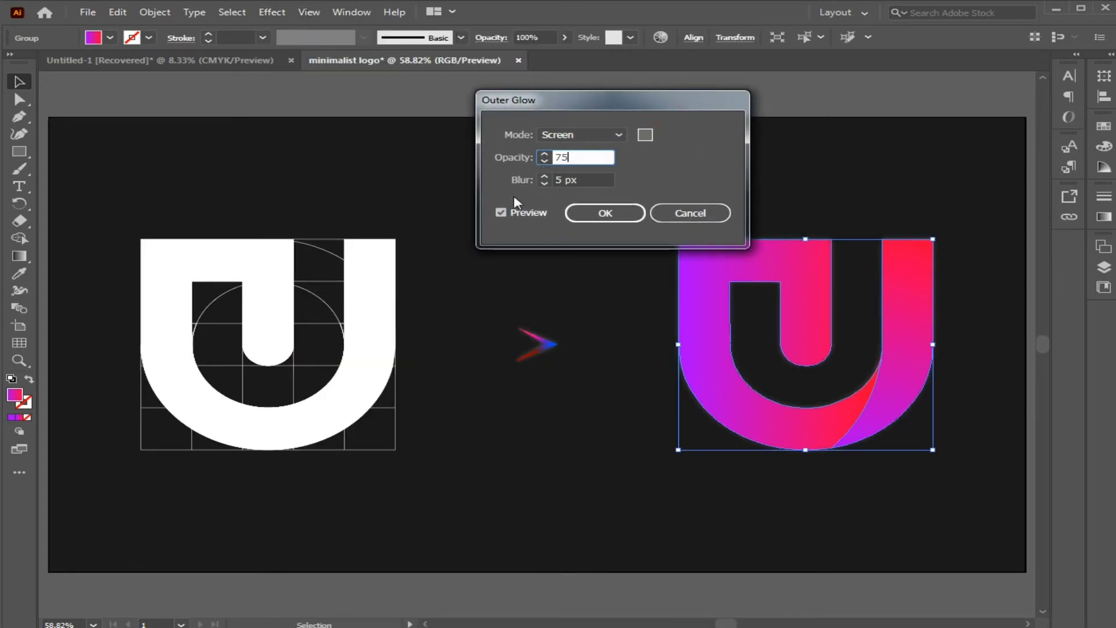
left_click(502, 212)
left_click(502, 213)
left_click(645, 135)
left_click_drag(530, 233, 522, 194)
left_click(905, 146)
left_click(633, 208)
left_click(794, 192)
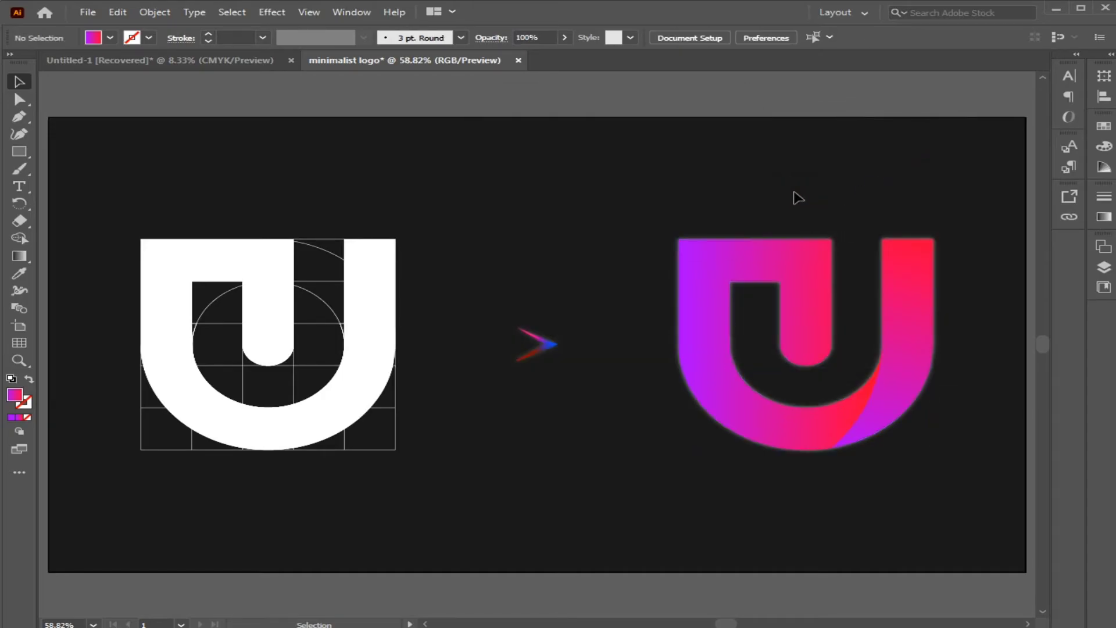
key("ctrl+z")
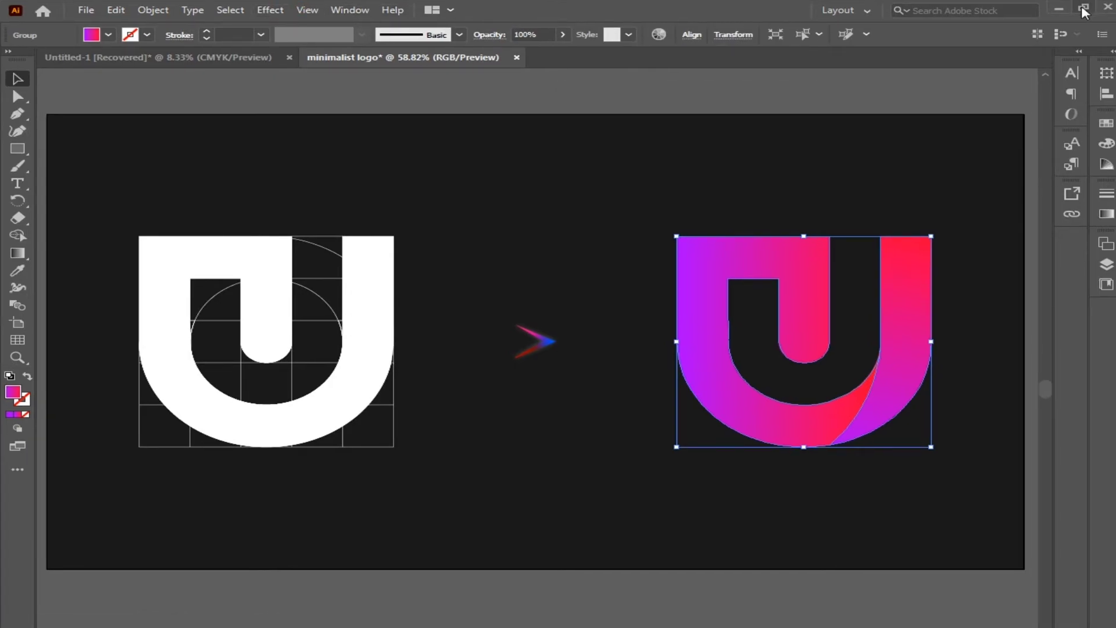
Add a Drop Shadow to the gradient logo in Multiply mode with 75% opacity, 7 px offsets and 14 px blur.
left_click(272, 12)
mouse_move(346, 179)
left_click(468, 177)
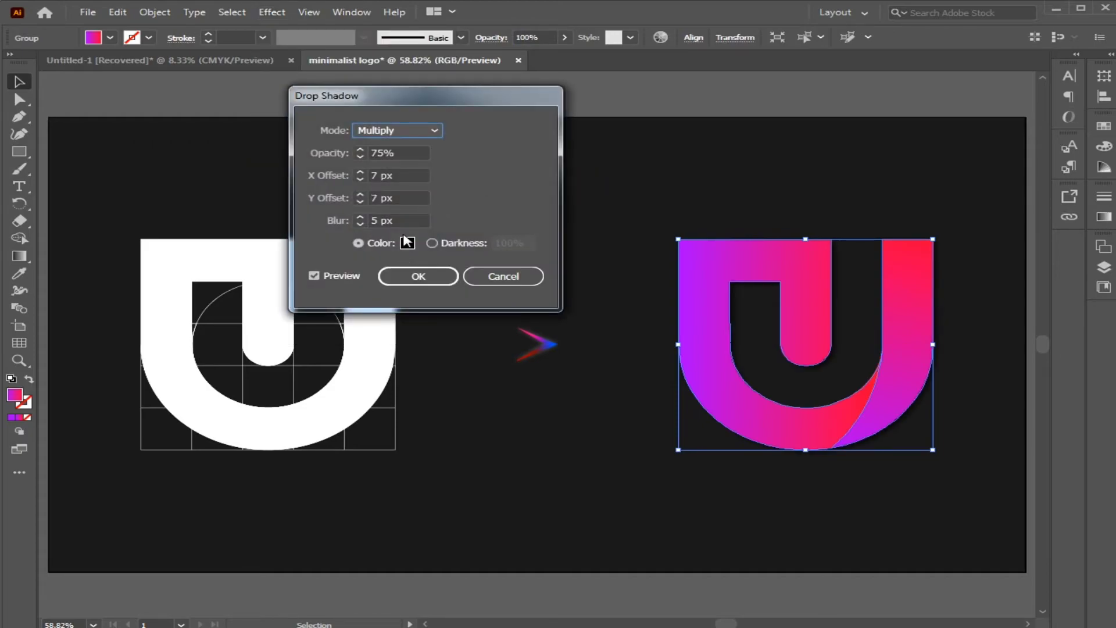
left_click(360, 217)
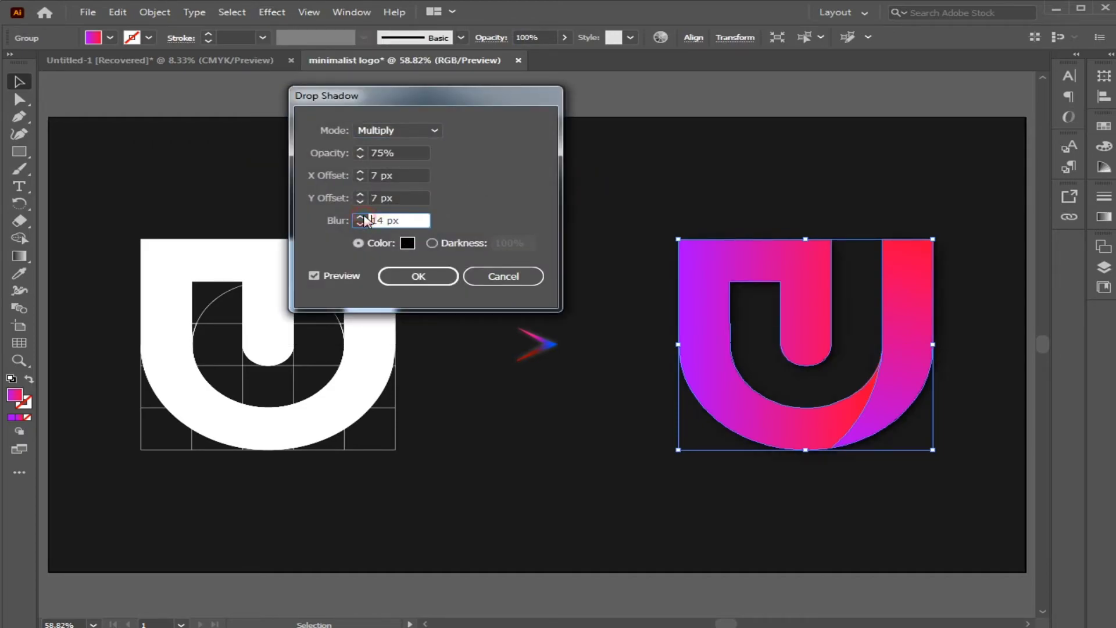
left_click(427, 277)
left_click(687, 187)
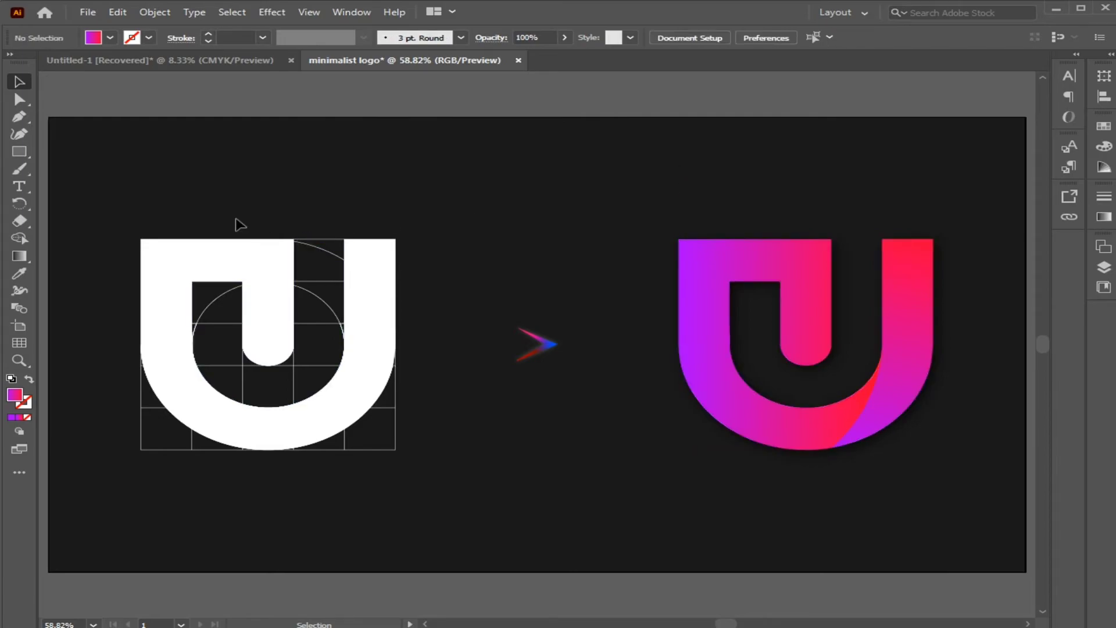
Apply a Drop Shadow to the white logo and its construction lines.
left_click_drag(238, 225, 433, 401)
left_click(282, 12)
mouse_move(339, 175)
left_click(523, 177)
left_click(384, 283)
left_click(360, 185)
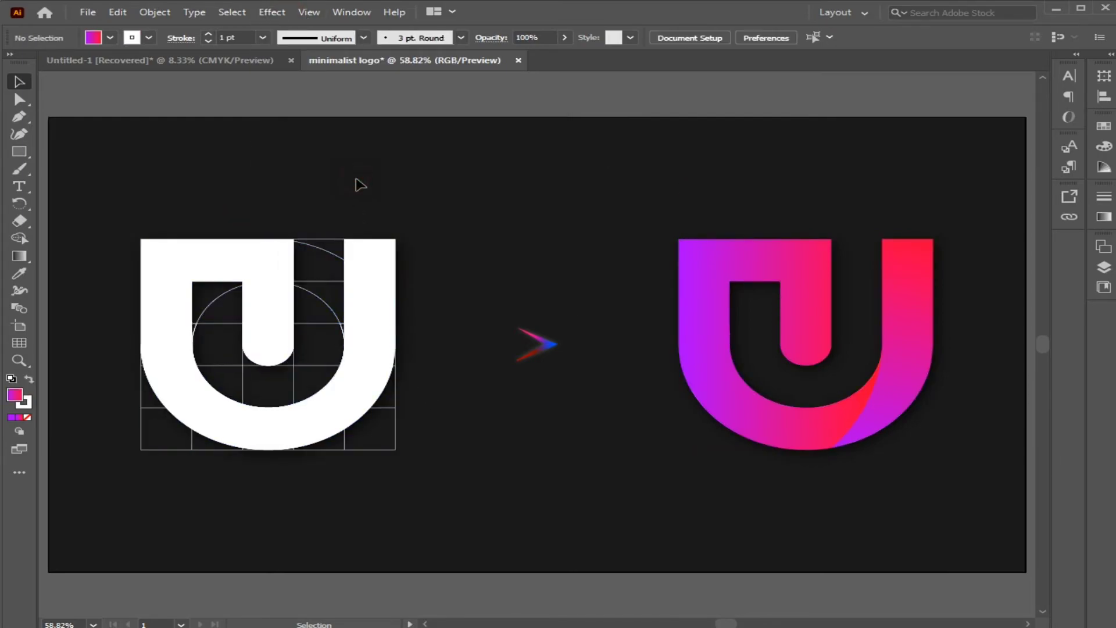
Move both logos and the arrow up together to free space beneath them.
left_click_drag(204, 179, 814, 511)
left_click_drag(773, 441, 773, 402)
left_click(776, 427)
Add the text "Minimalist Logo" below the logos and align it to the horizontal center of the artboard.
left_click(18, 185)
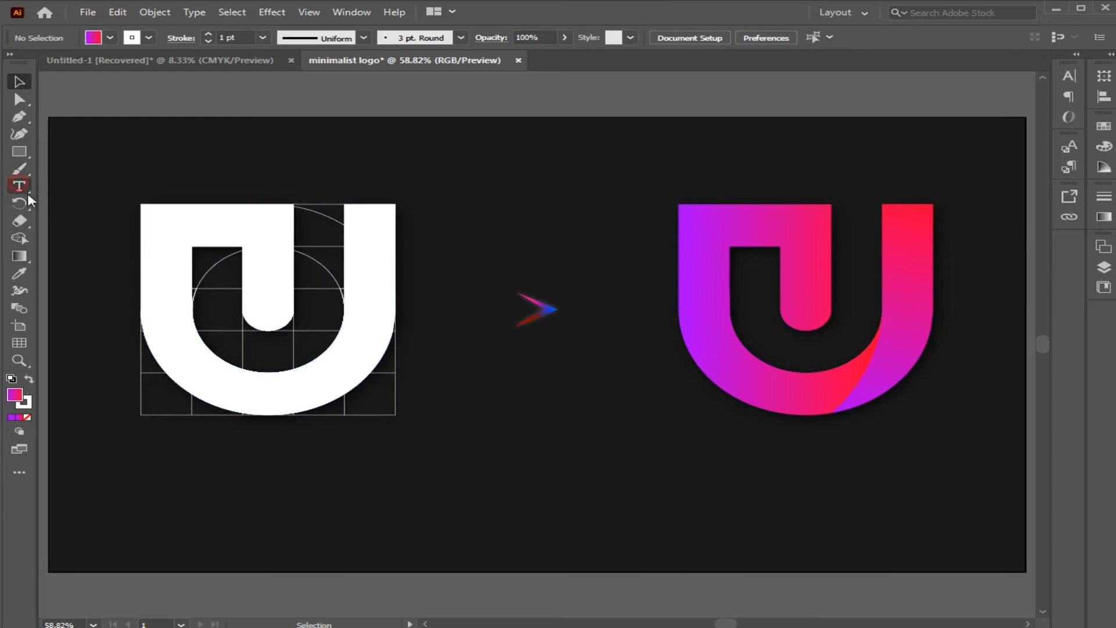
left_click(414, 494)
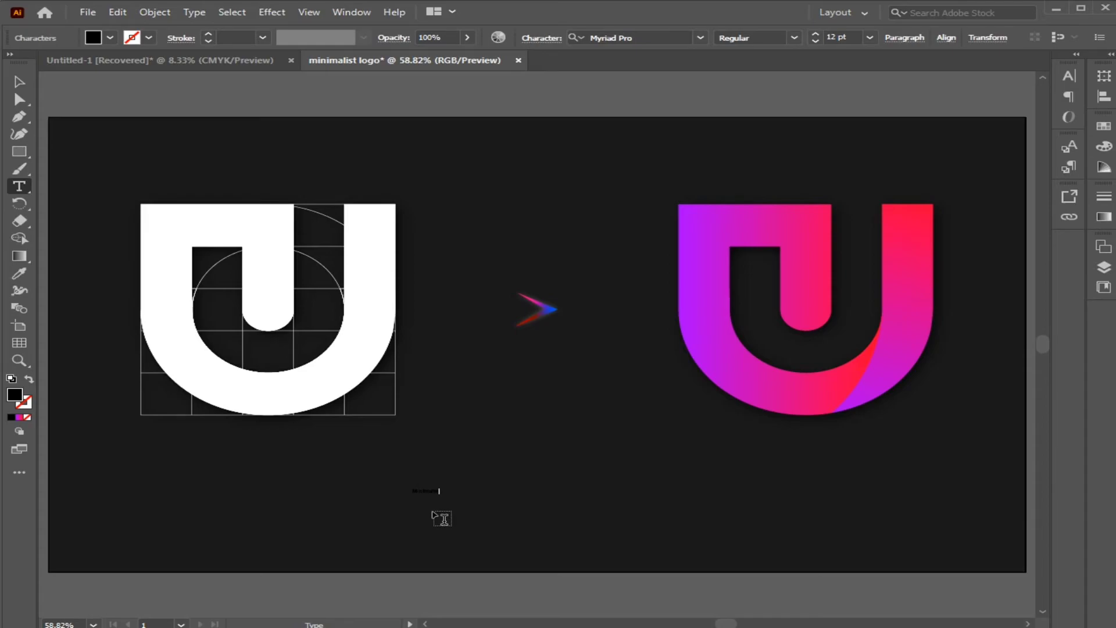
type("Minimalist Logo")
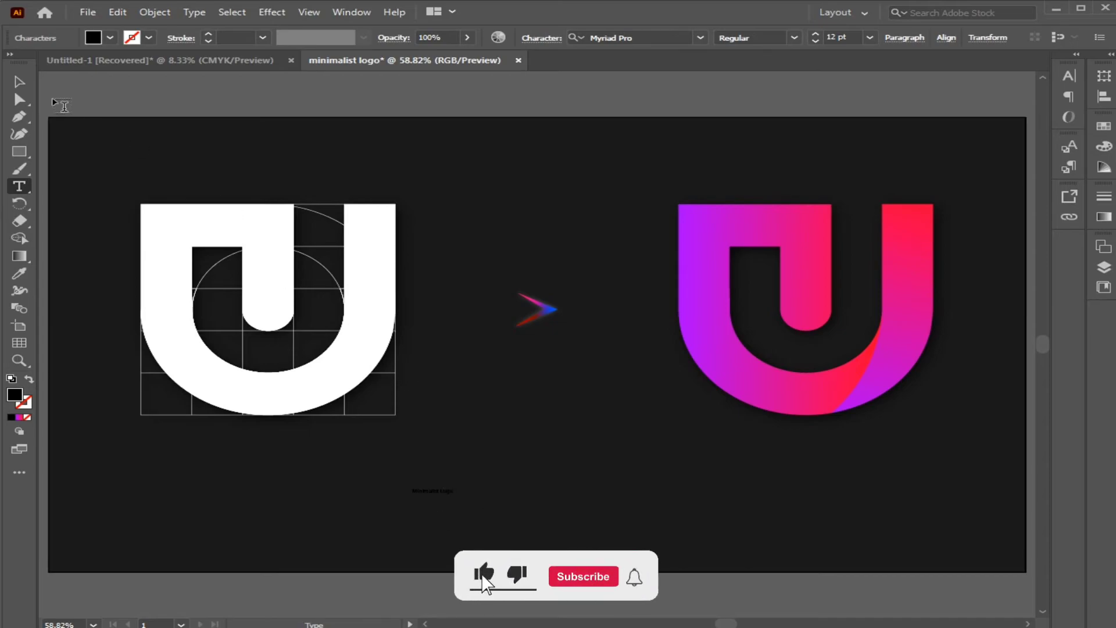
left_click(13, 79)
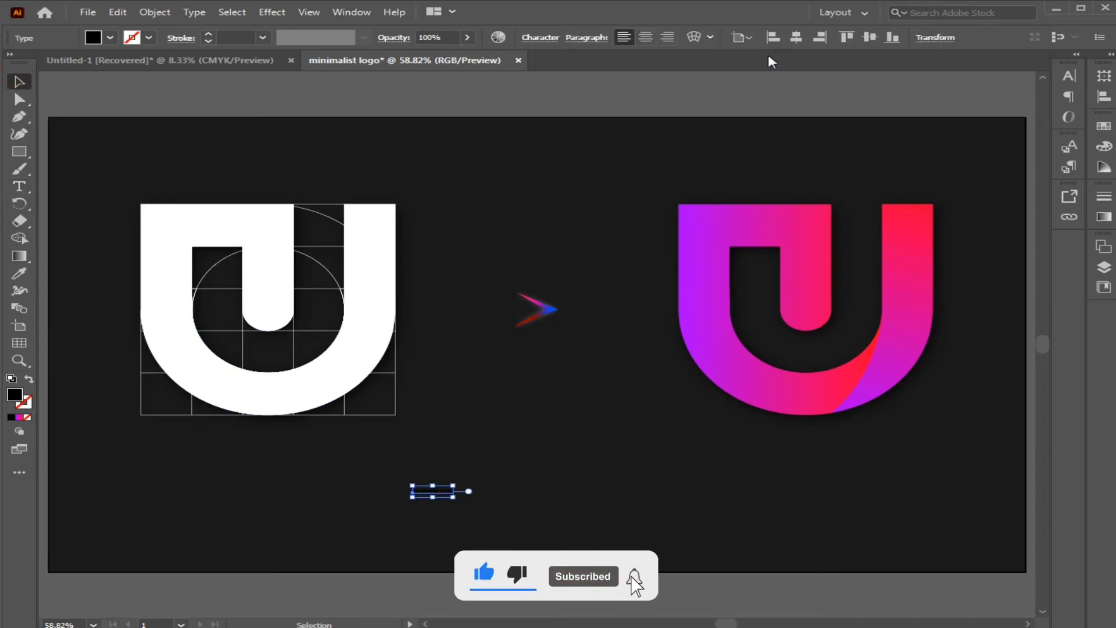
left_click(796, 37)
Set the "Minimalist Logo" text to 72 pt and change its font to Hello.
left_click(1068, 76)
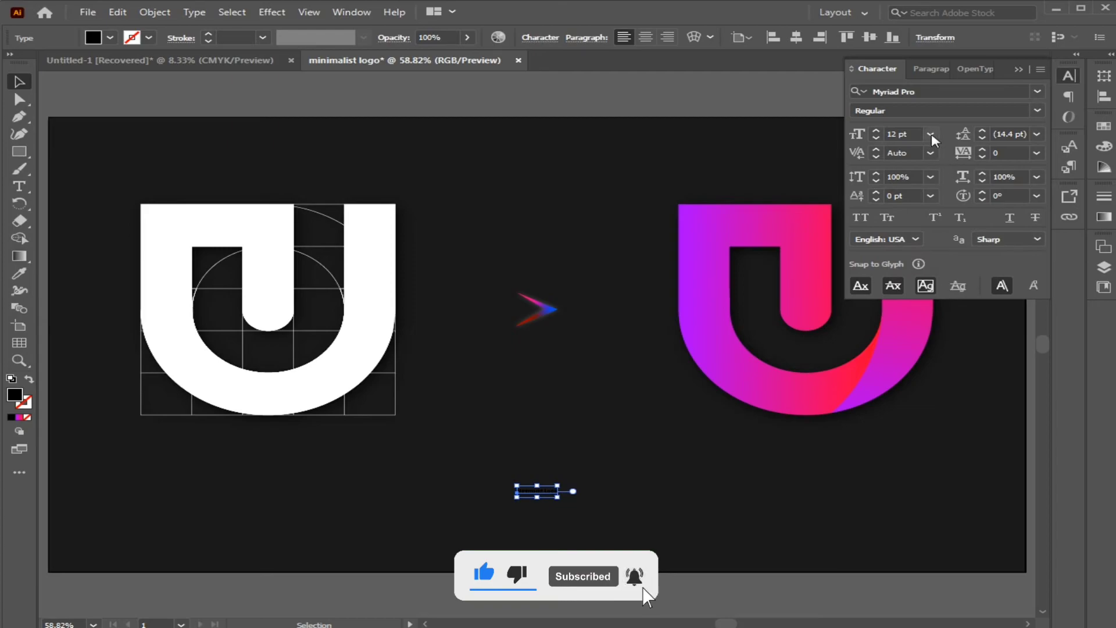
left_click(931, 138)
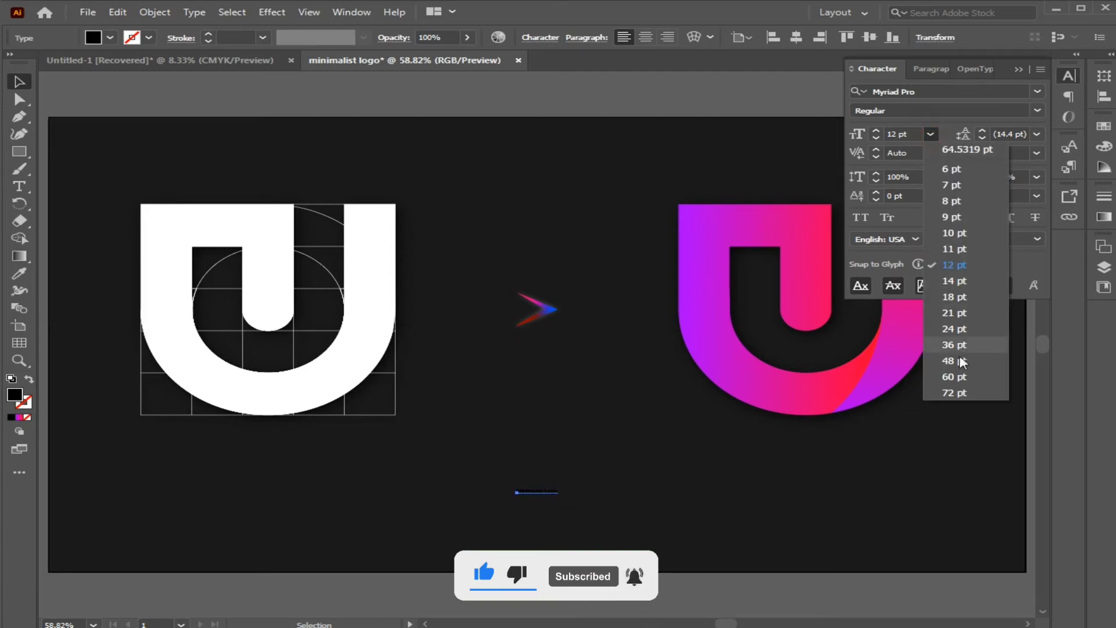
left_click(960, 391)
left_click(831, 441)
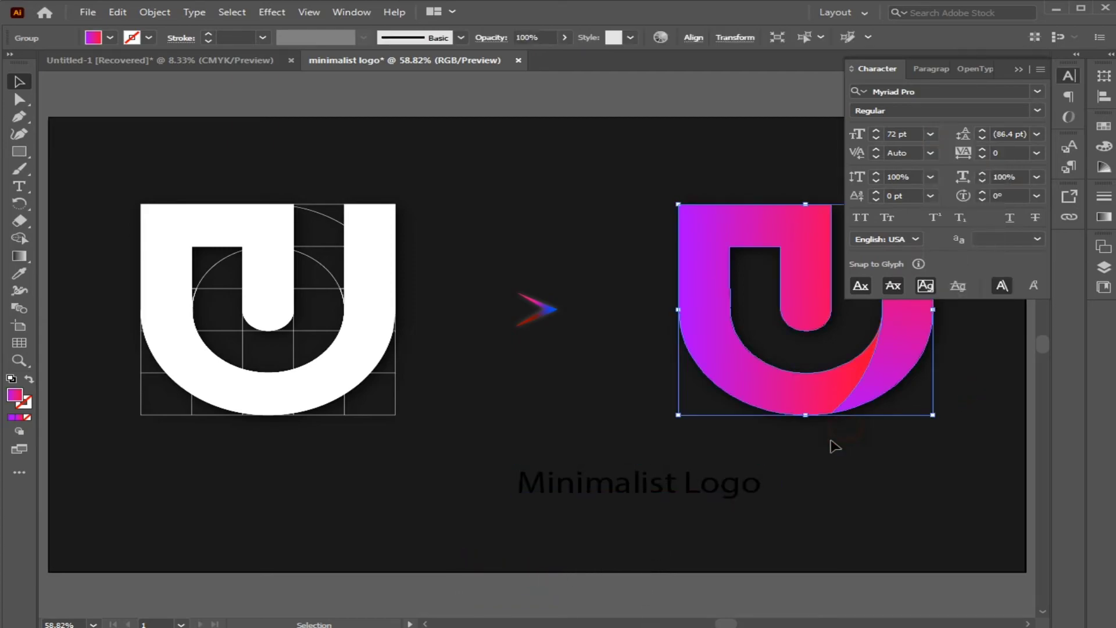
left_click(752, 482)
left_click(1023, 89)
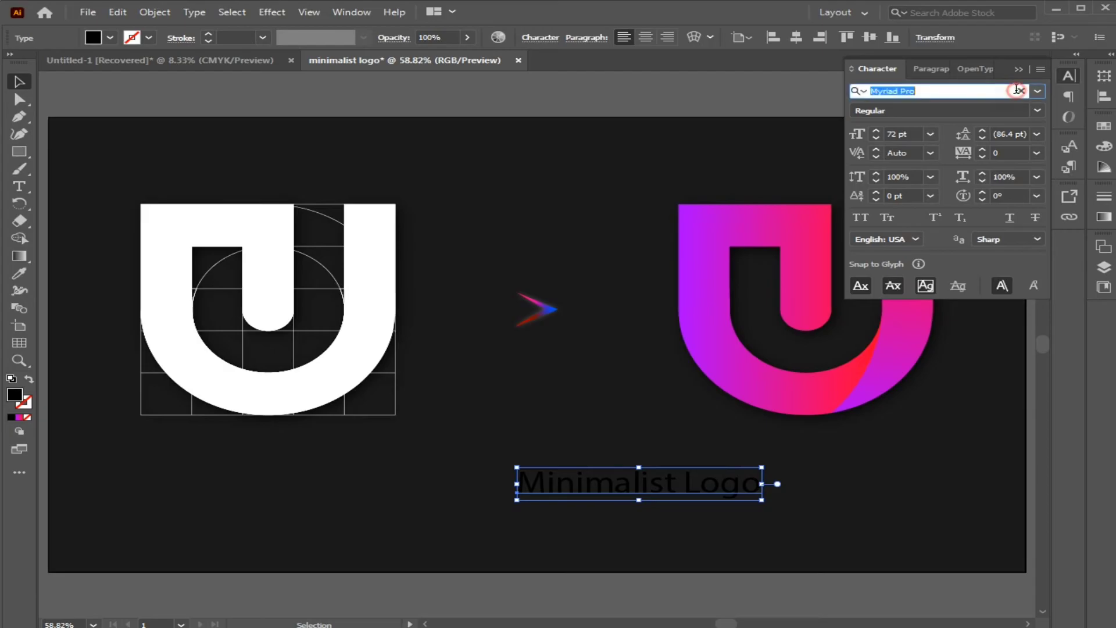
type("he")
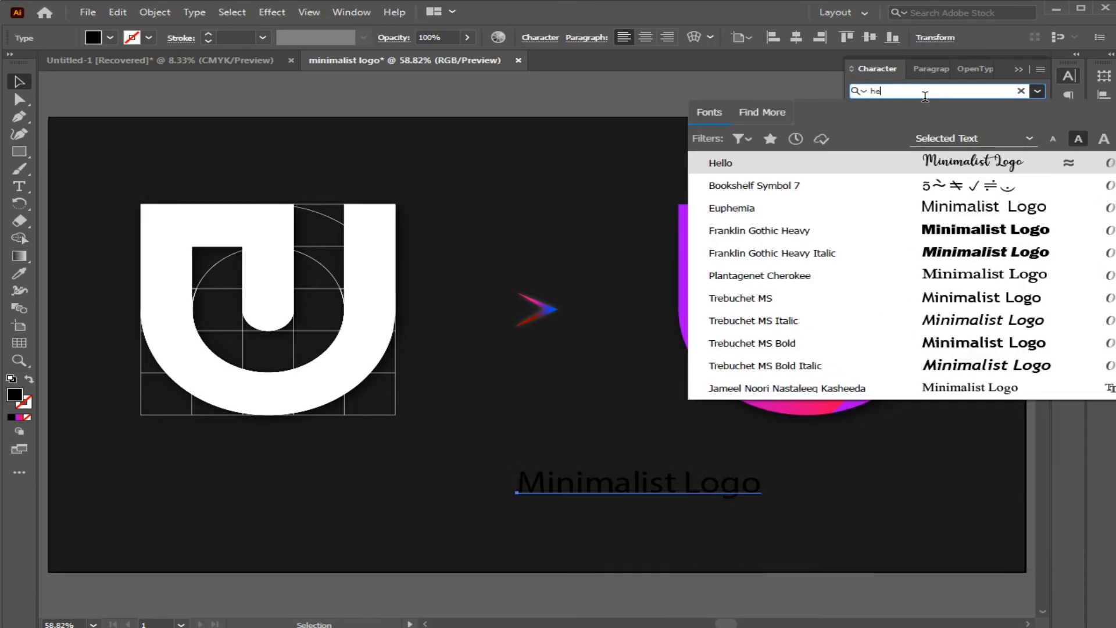
left_click(914, 163)
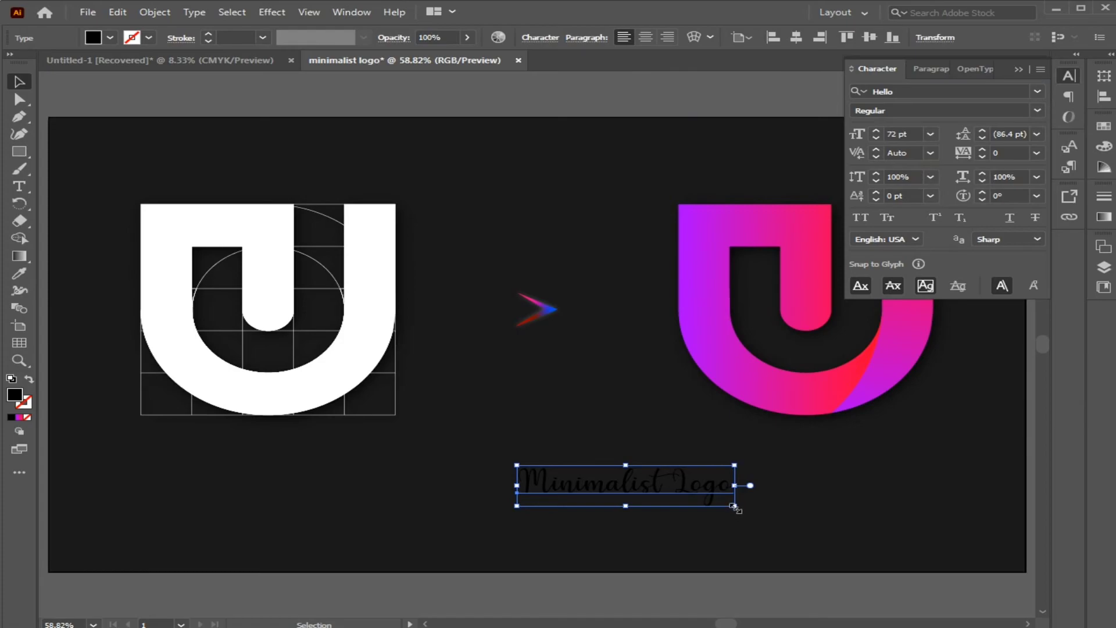
Enlarge the "Minimalist Logo" text further and center it horizontally below the two logos.
left_click(911, 135)
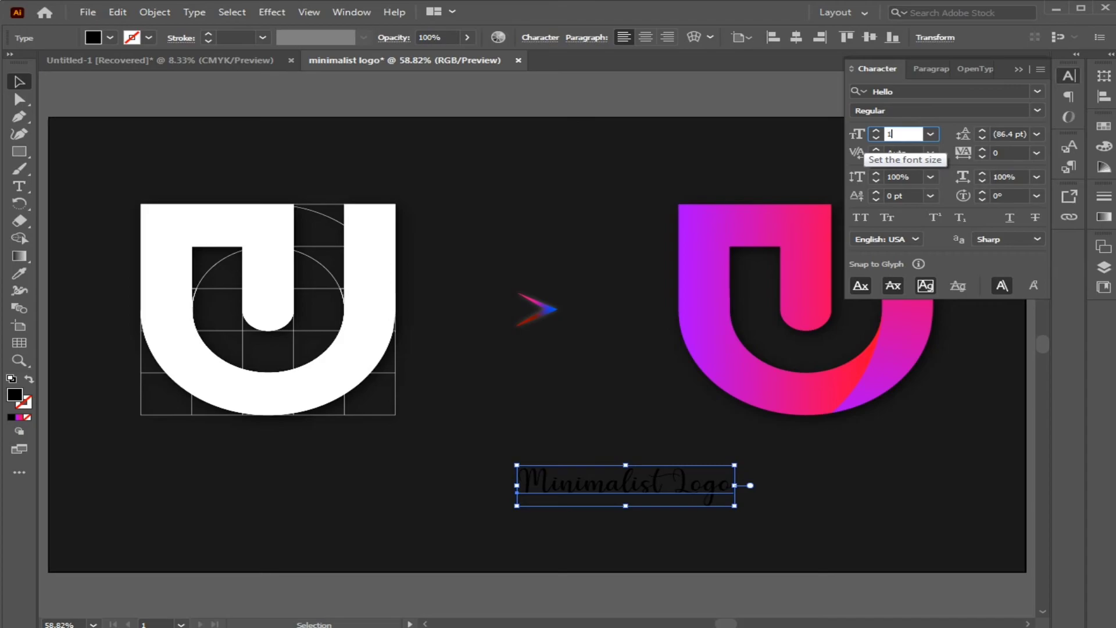
key("Return")
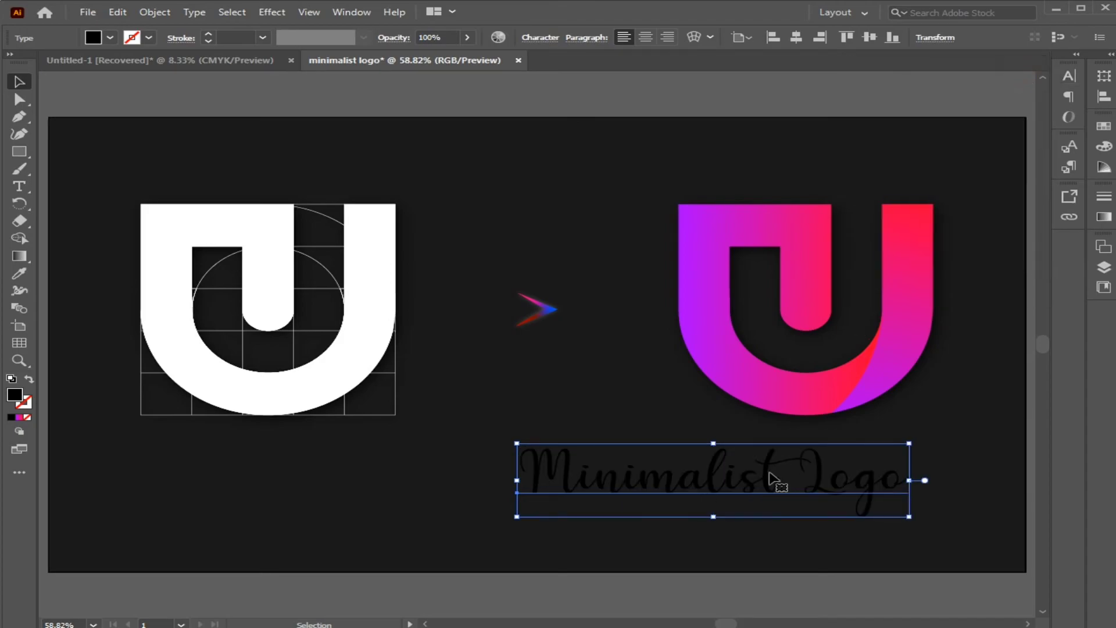
left_click_drag(777, 481, 654, 507)
left_click(796, 37)
Change the fill of the arrow between the logos to white.
left_click(544, 314)
left_click(110, 37)
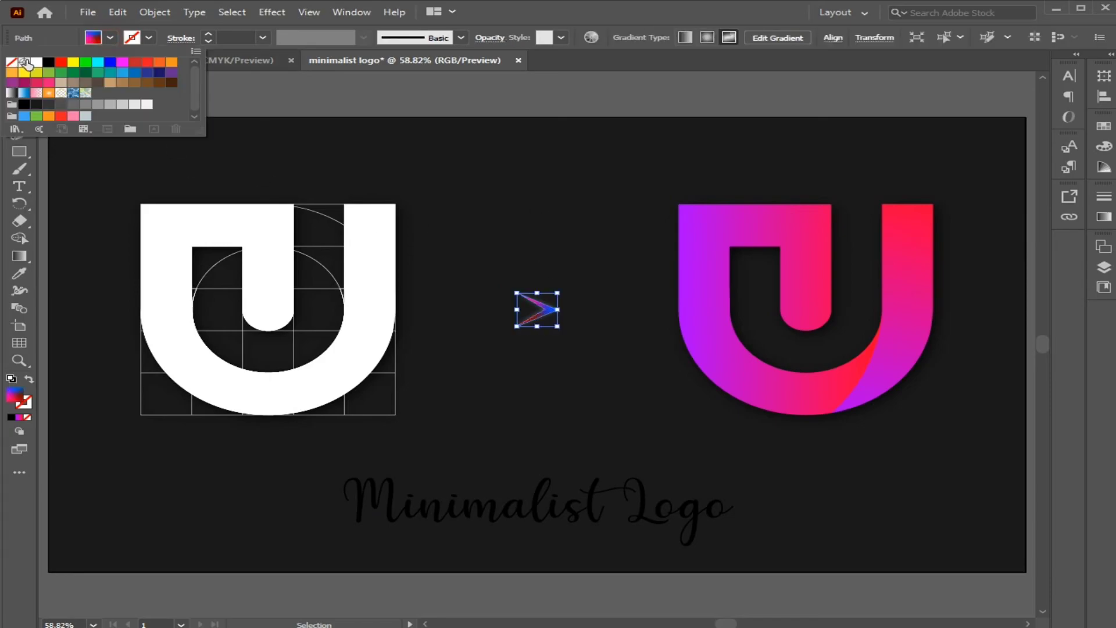
left_click(28, 65)
left_click(427, 178)
Apply the Round Corners effect to the white arrow.
left_click_drag(486, 231, 583, 364)
left_click(283, 13)
mouse_move(357, 177)
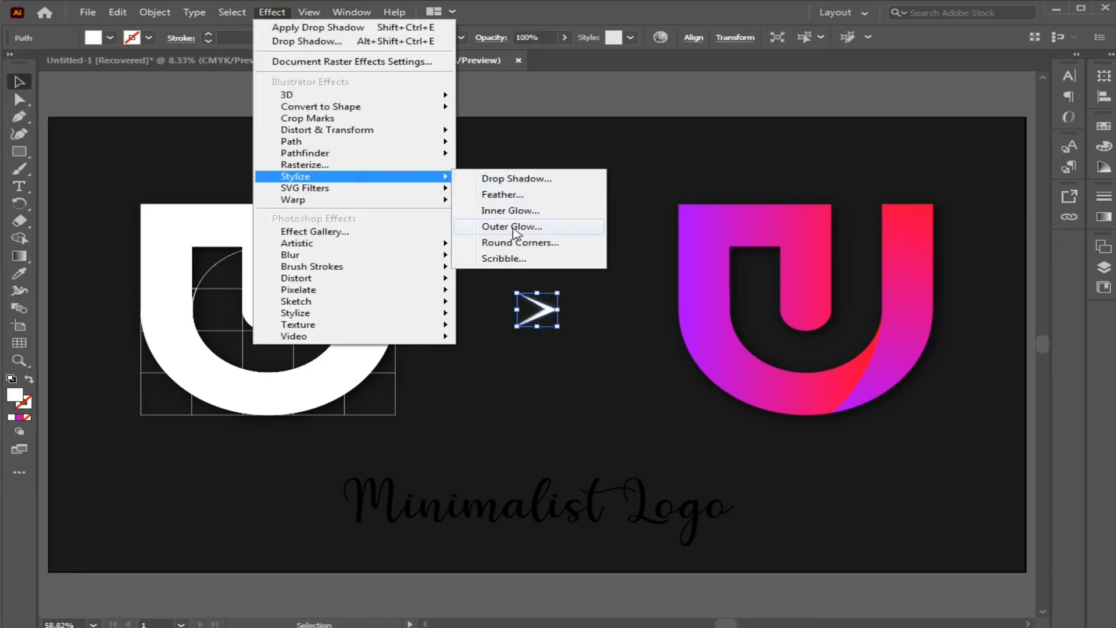
left_click(512, 247)
left_click(563, 335)
left_click(534, 248)
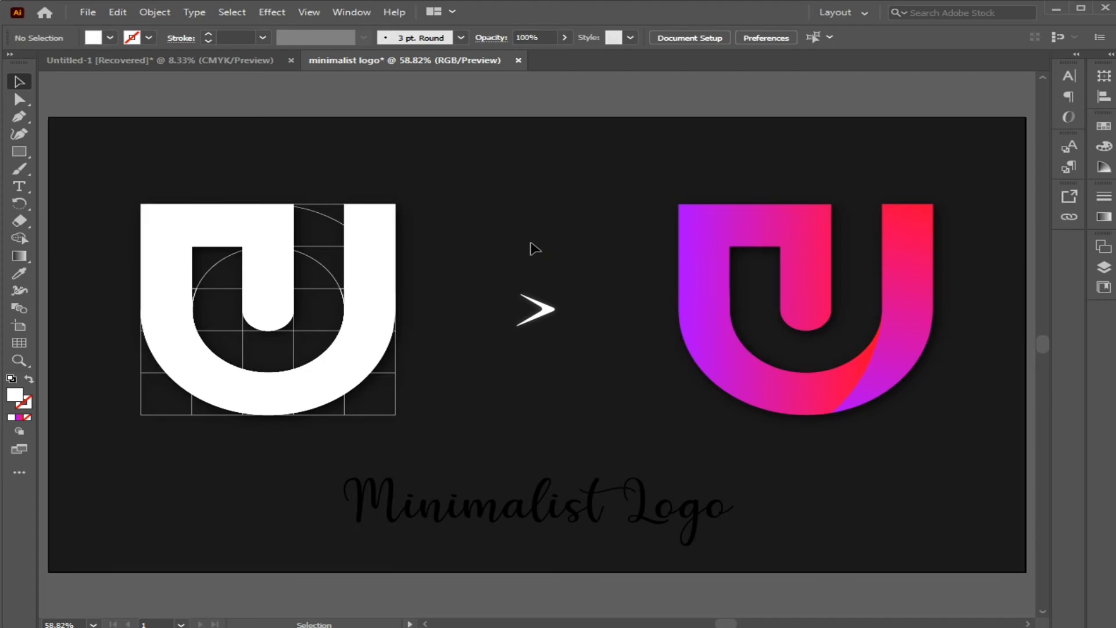
Examine the white arrow's rounded tip and glow up close.
key("ctrl+plus")
key("ctrl+plus")
key("ctrl+plus")
key("ctrl+plus")
key("ctrl+plus")
left_click_drag(664, 200, 689, 312)
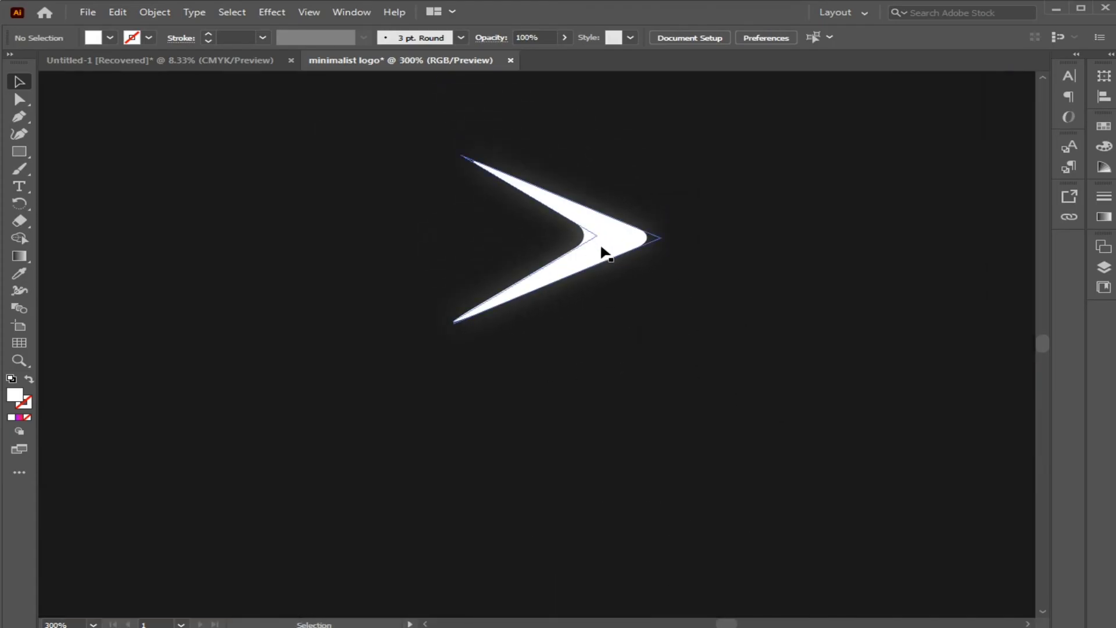
key("ctrl+0")
key("ctrl+plus")
key("ctrl+plus")
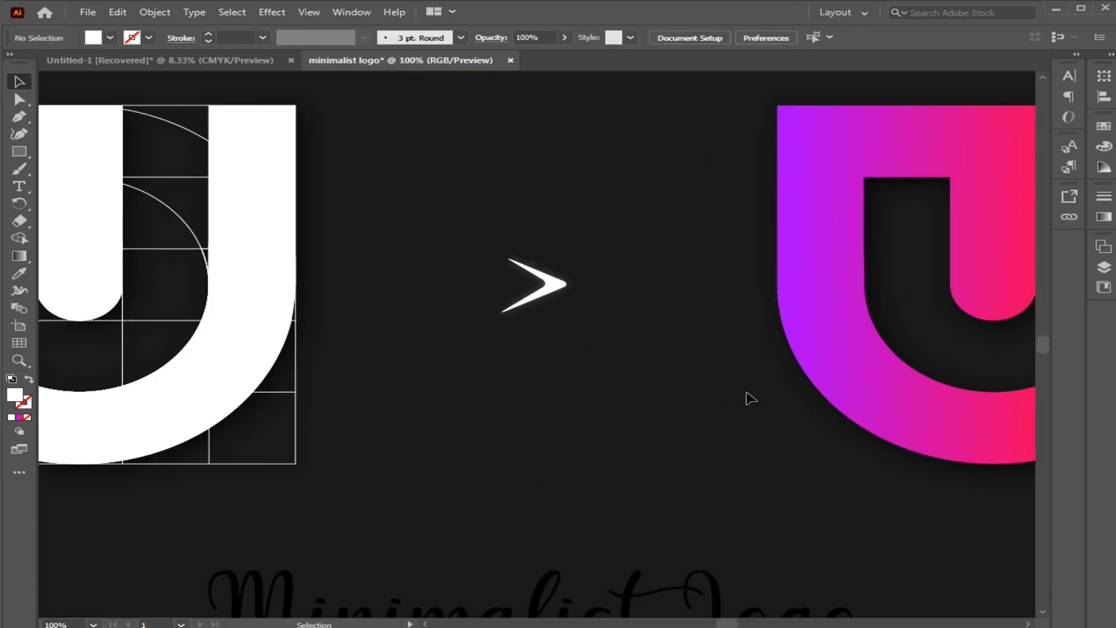
Round the inner upper corner of the gradient logo's right arm.
left_click_drag(776, 404, 555, 407)
key("ctrl+plus")
key("ctrl+plus")
left_click_drag(924, 391, 273, 581)
left_click_drag(748, 320, 723, 420)
key("ctrl+minus")
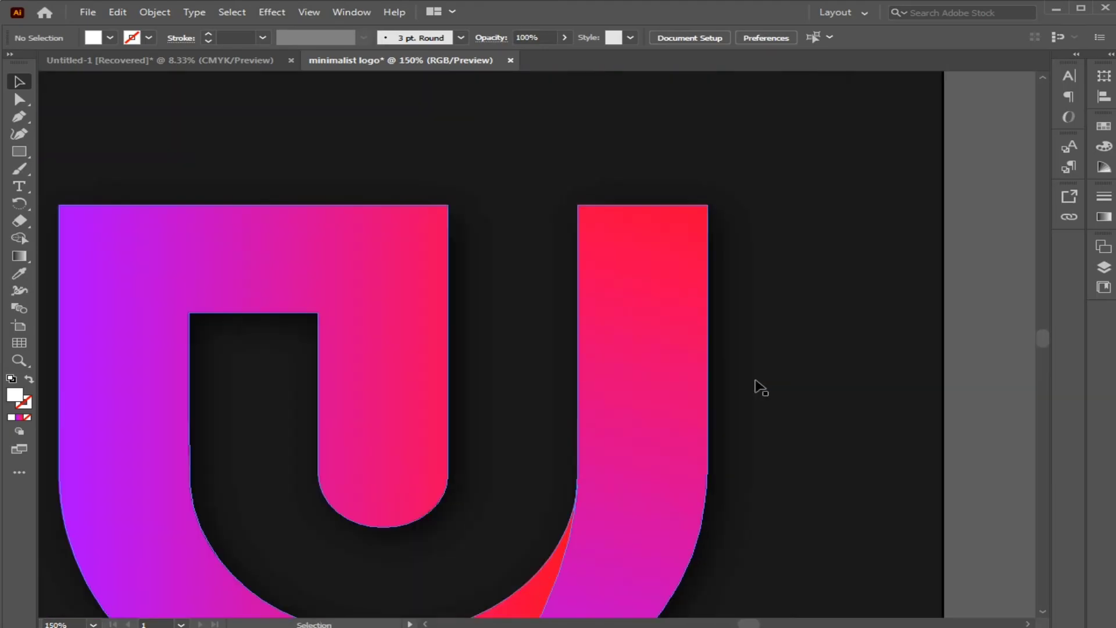
left_click(707, 205)
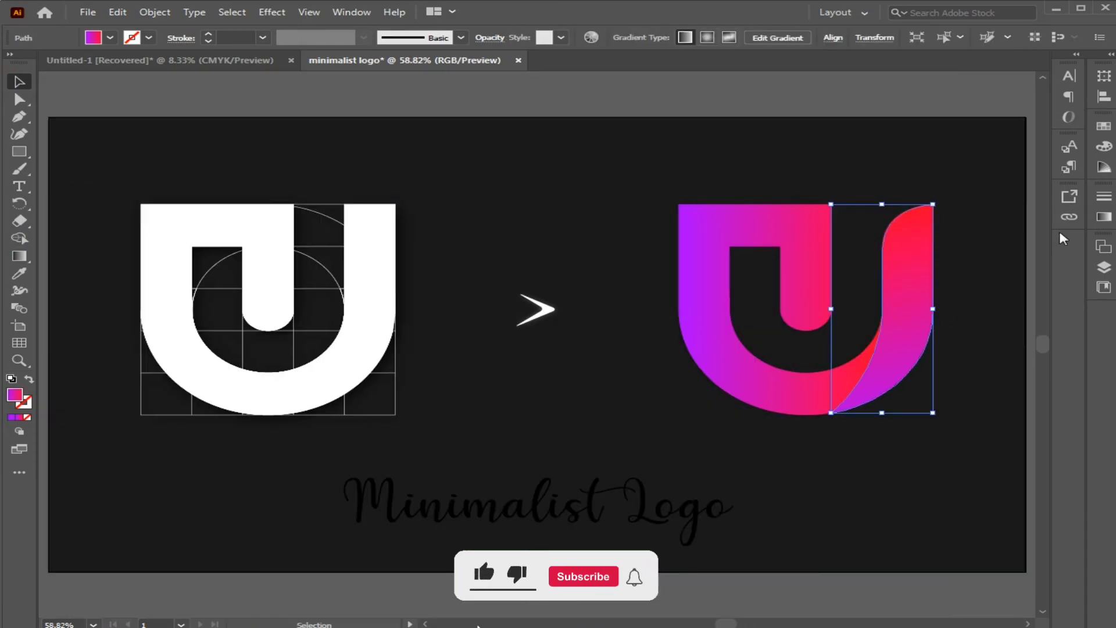
Add a darker purple middle stop to the gradient of the logo's right arm and adjust its stop colors.
left_click(1103, 217)
left_click(977, 326)
double_click(977, 327)
left_click_drag(916, 407, 939, 407)
double_click(897, 326)
left_click(1053, 190)
Redirect the gradient across the right arm of the logo with the Gradient tool.
left_click(19, 256)
left_click_drag(839, 224, 836, 190)
left_click(19, 82)
left_click(93, 140)
Fill the "Minimalist Logo" text with white.
left_click(501, 509)
left_click(109, 38)
left_click(33, 63)
left_click(647, 382)
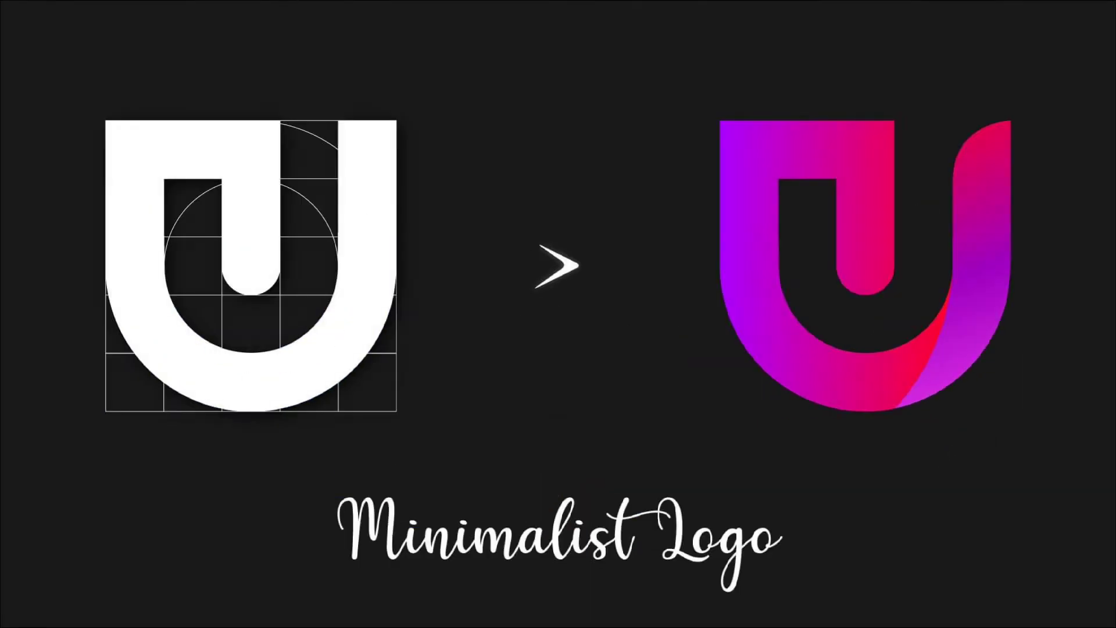